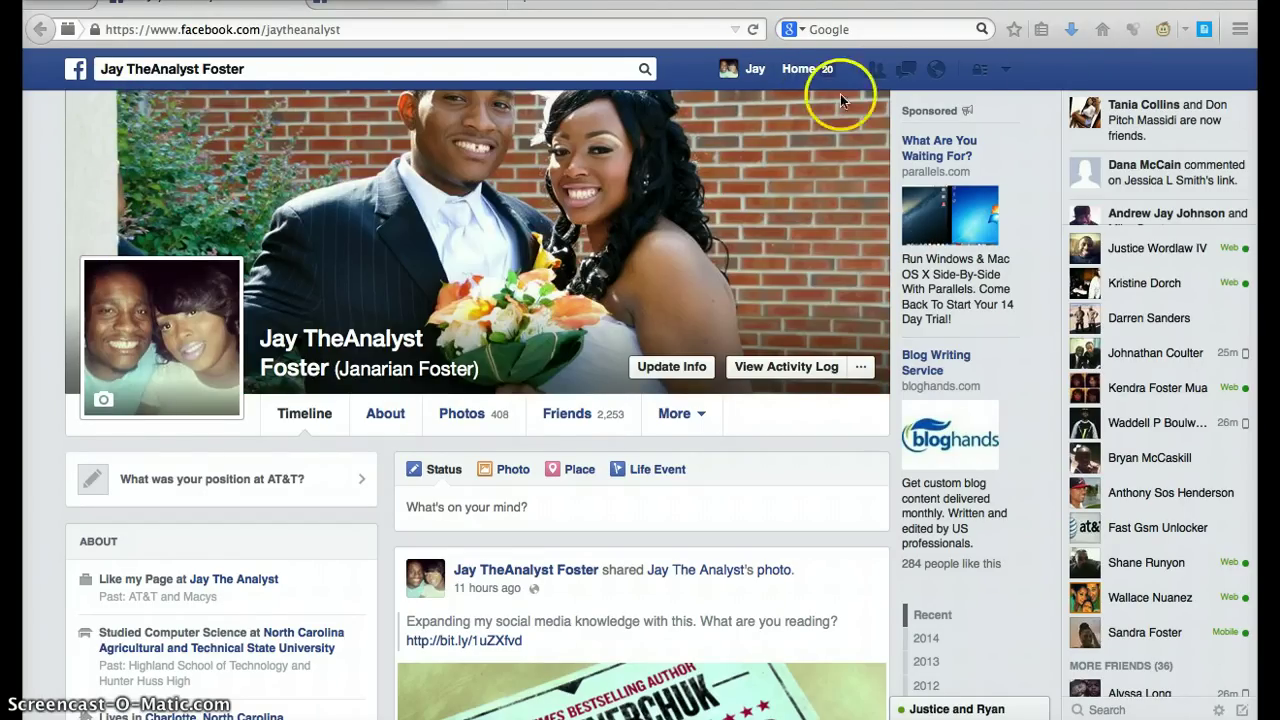
Step: Go to the Facebook page at facebook.com/jaytheanalystco
click(1007, 70)
click(1007, 72)
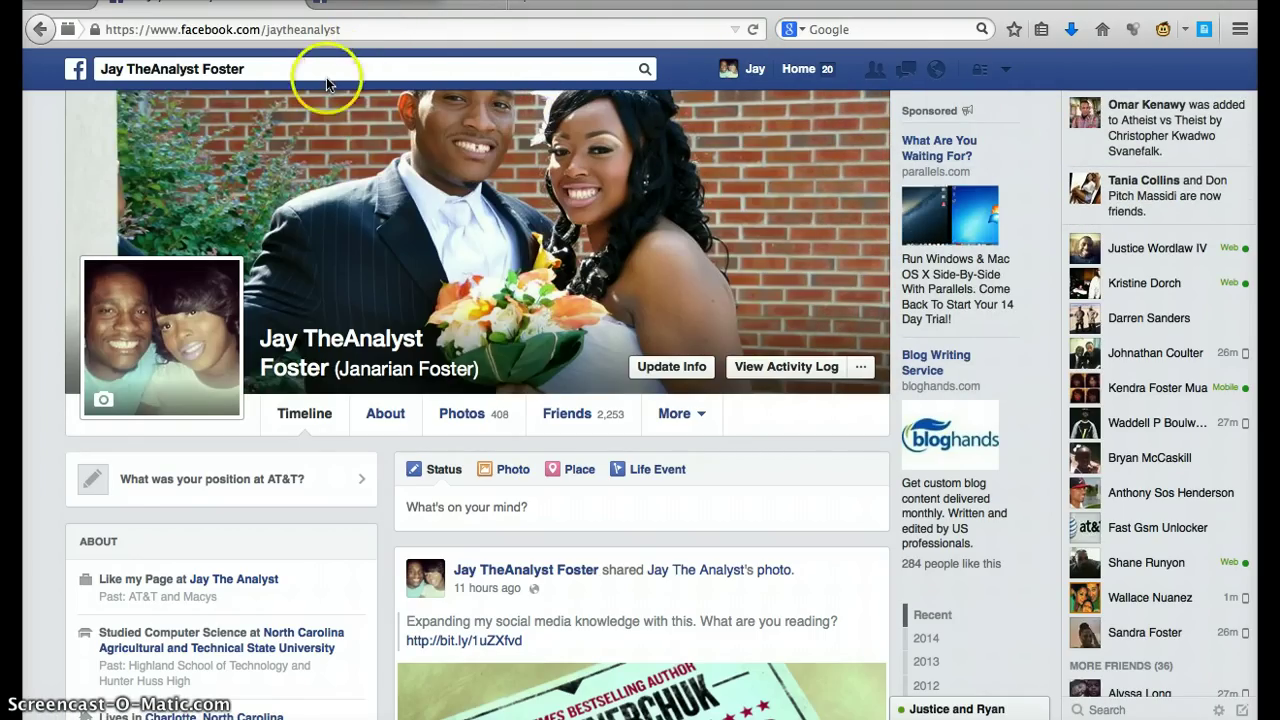
click(389, 29)
click(389, 29)
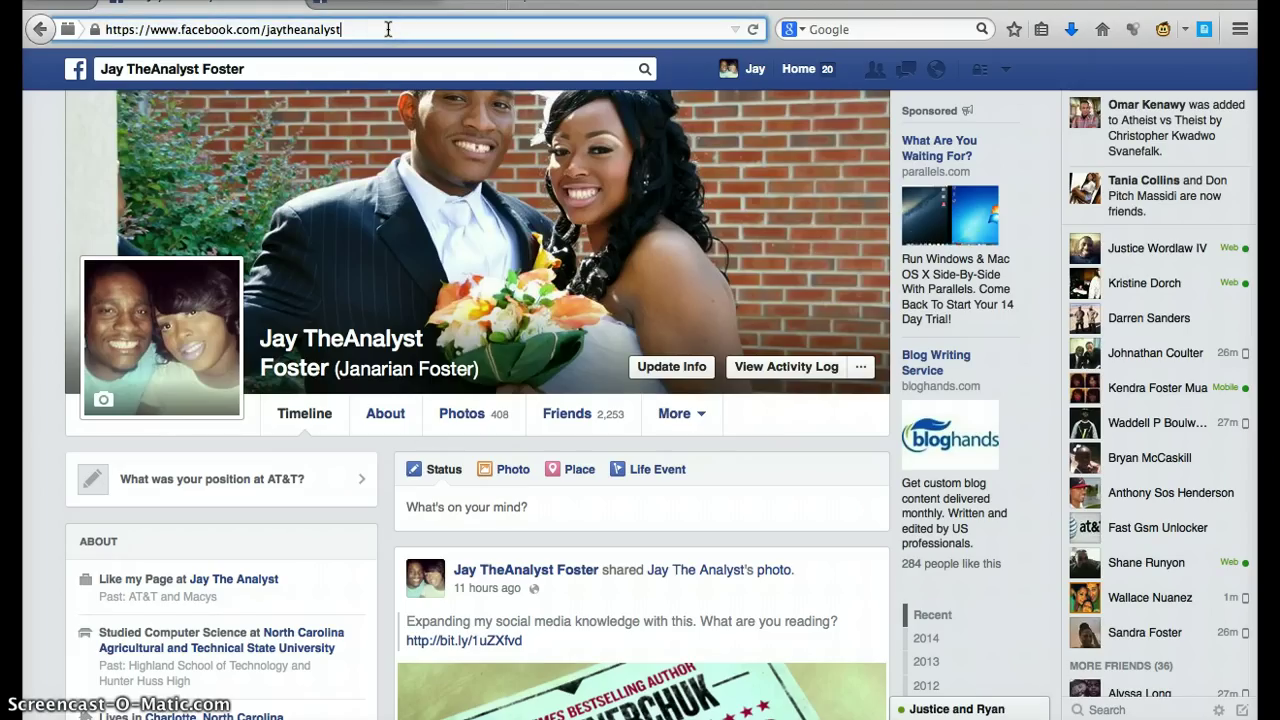
text(co)
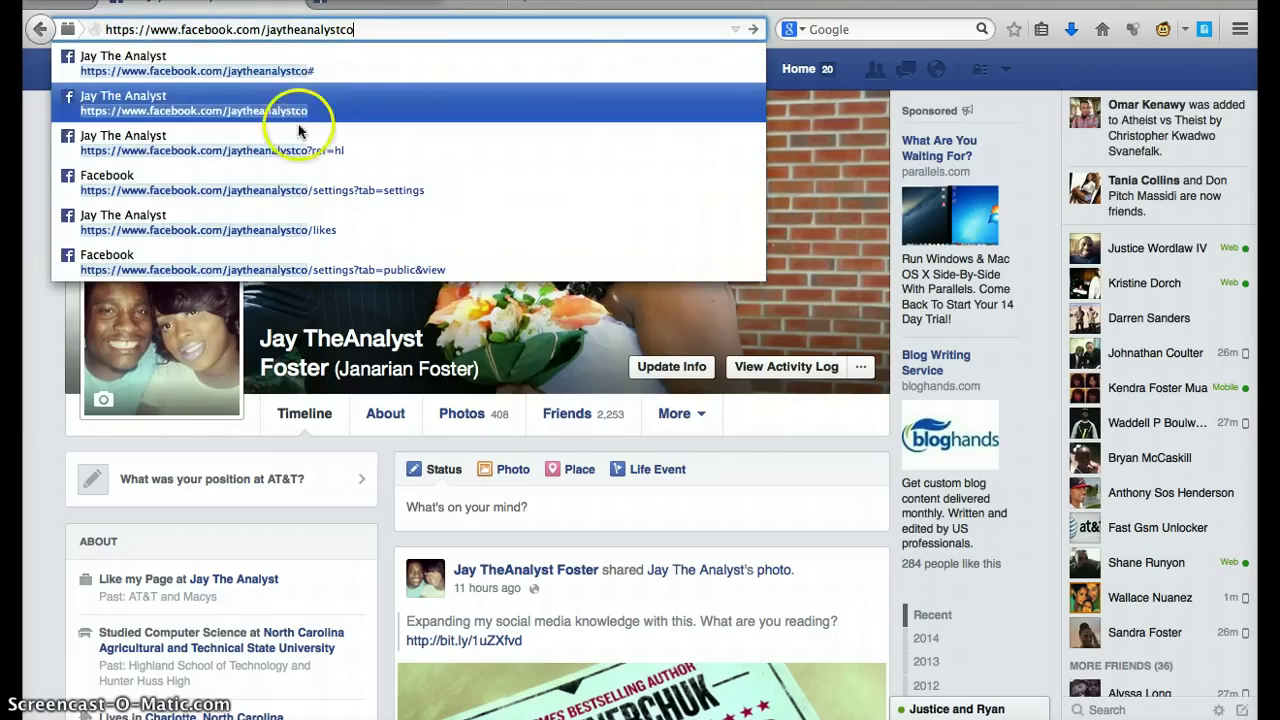
click(291, 106)
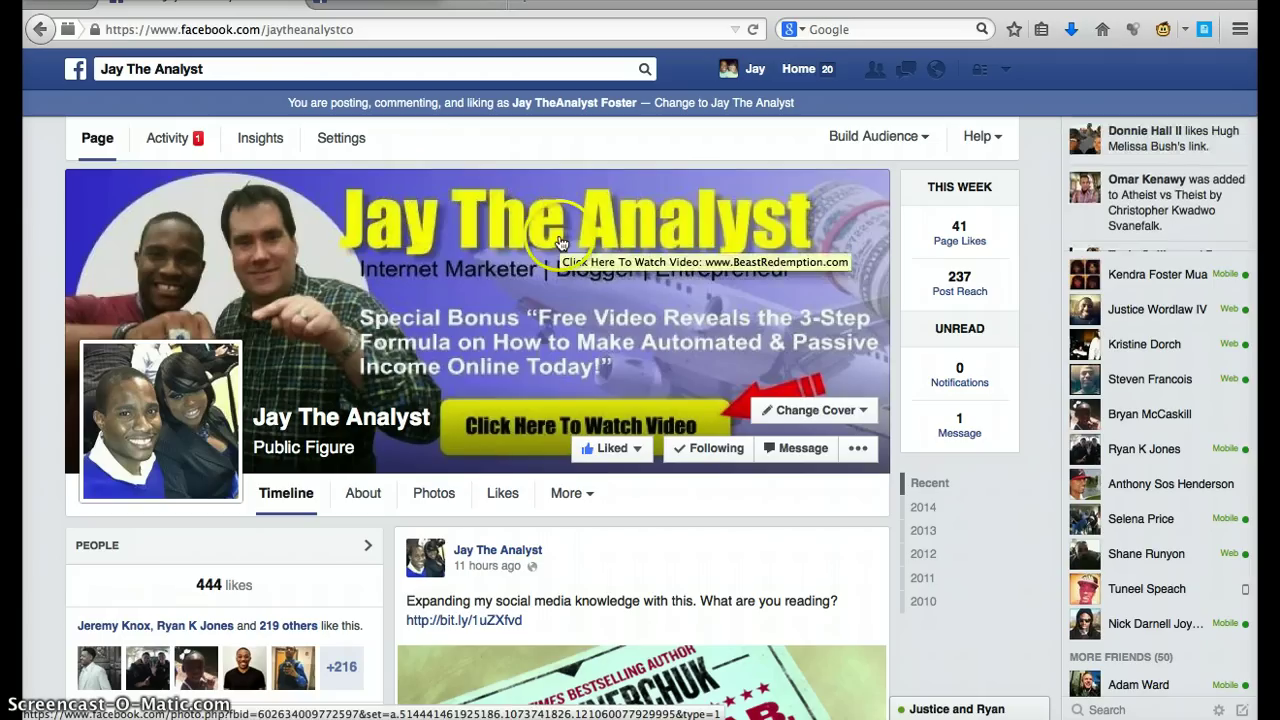
Step: Open the dialog for inviting friends to like the page, covering all friends
click(894, 142)
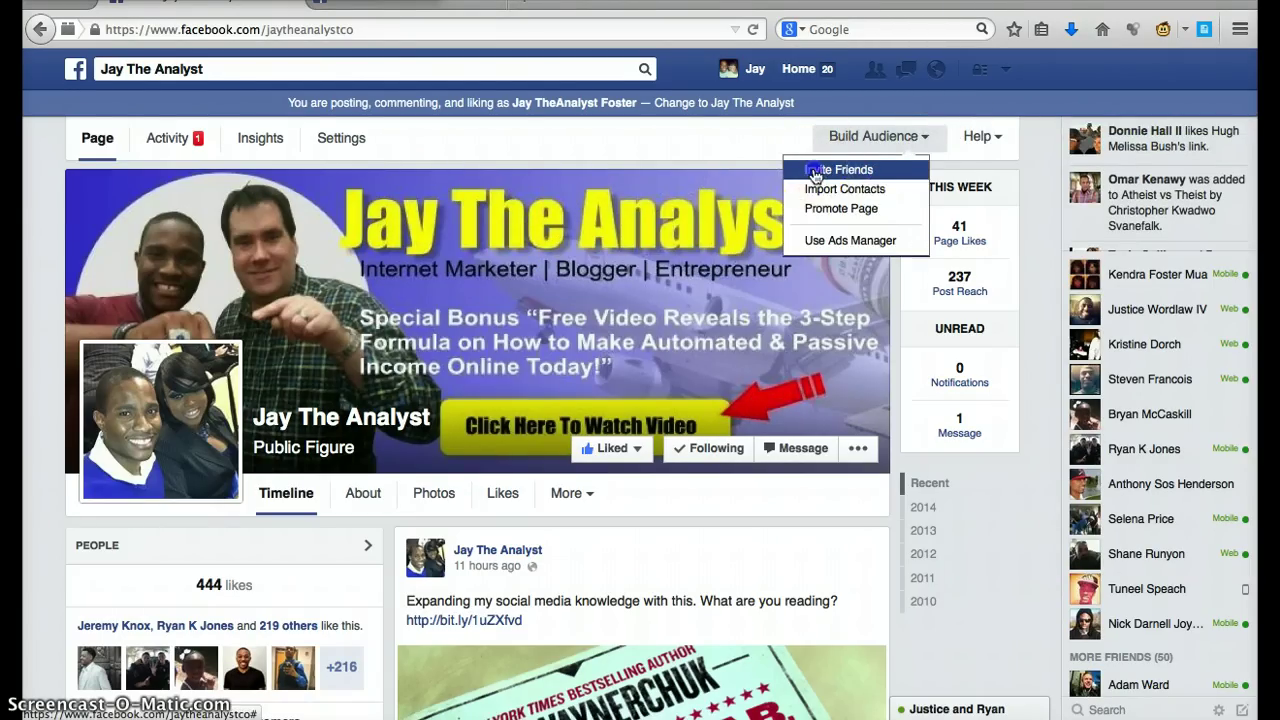
click(808, 169)
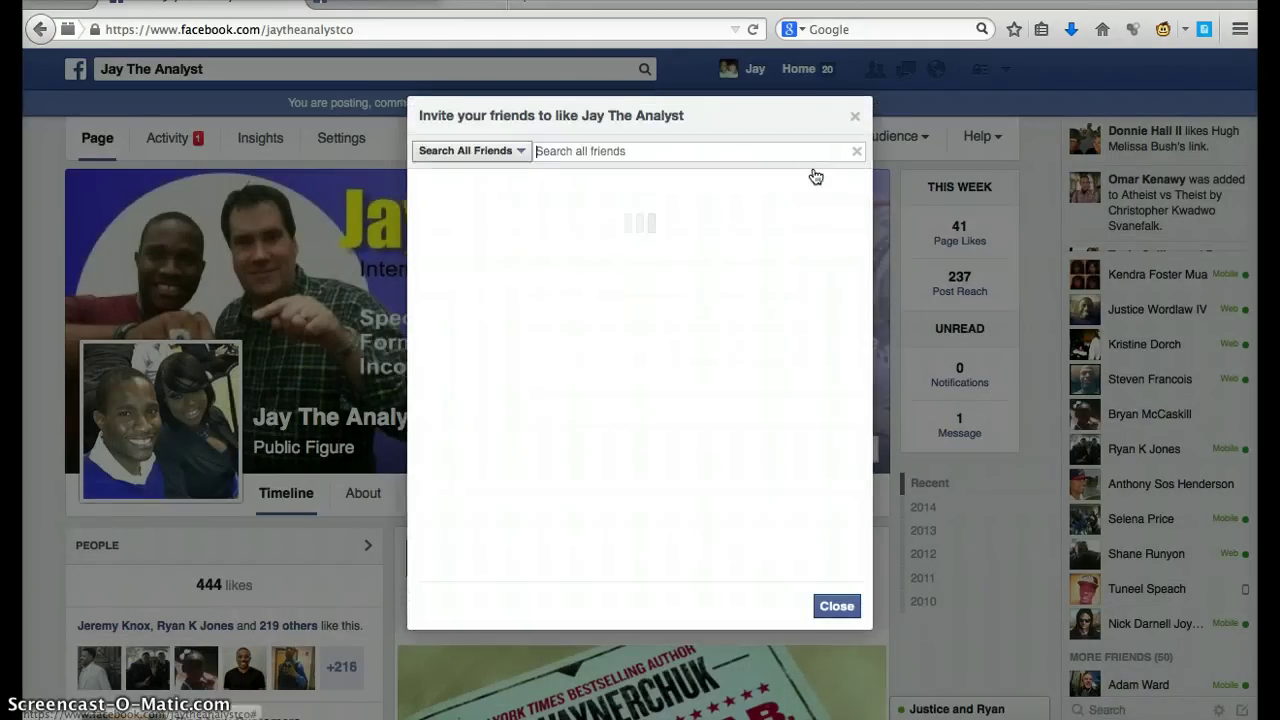
click(716, 486)
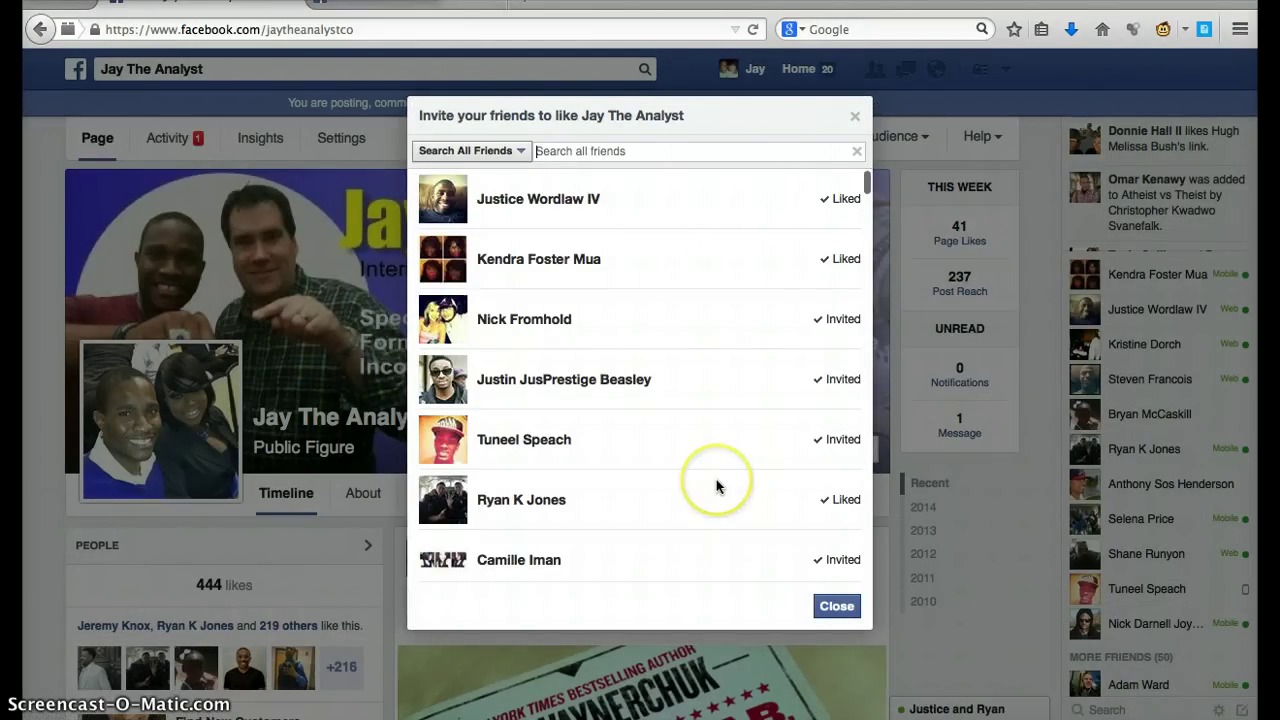
Step: Load the full list of friends in the invite dialog by going through it to its end
scroll(716, 486, down, 20)
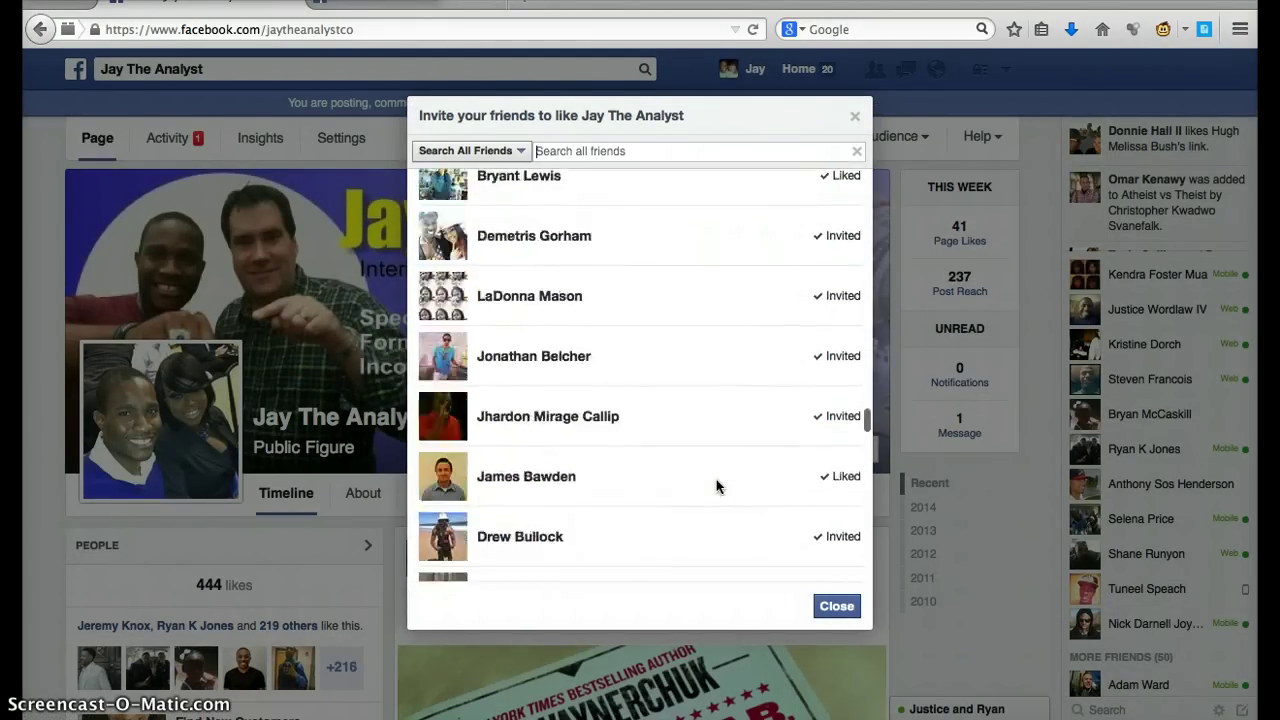
scroll(716, 487, down, 20)
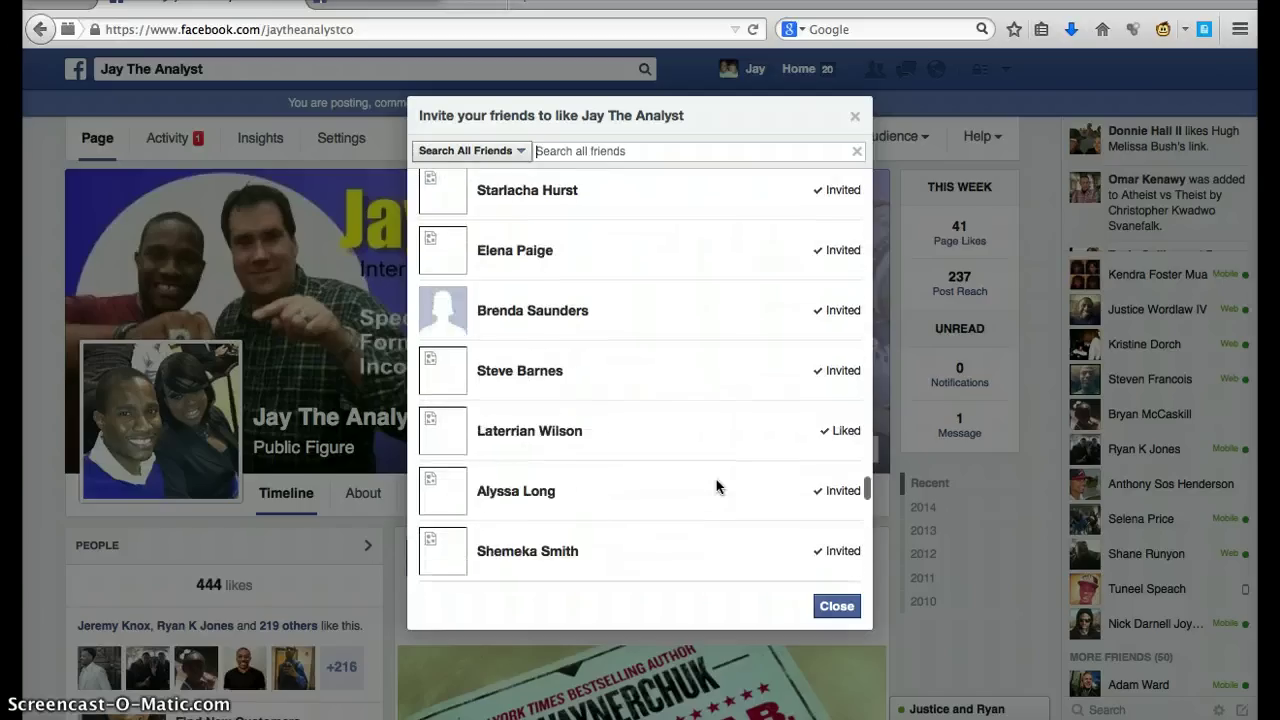
scroll(716, 487, down, 15)
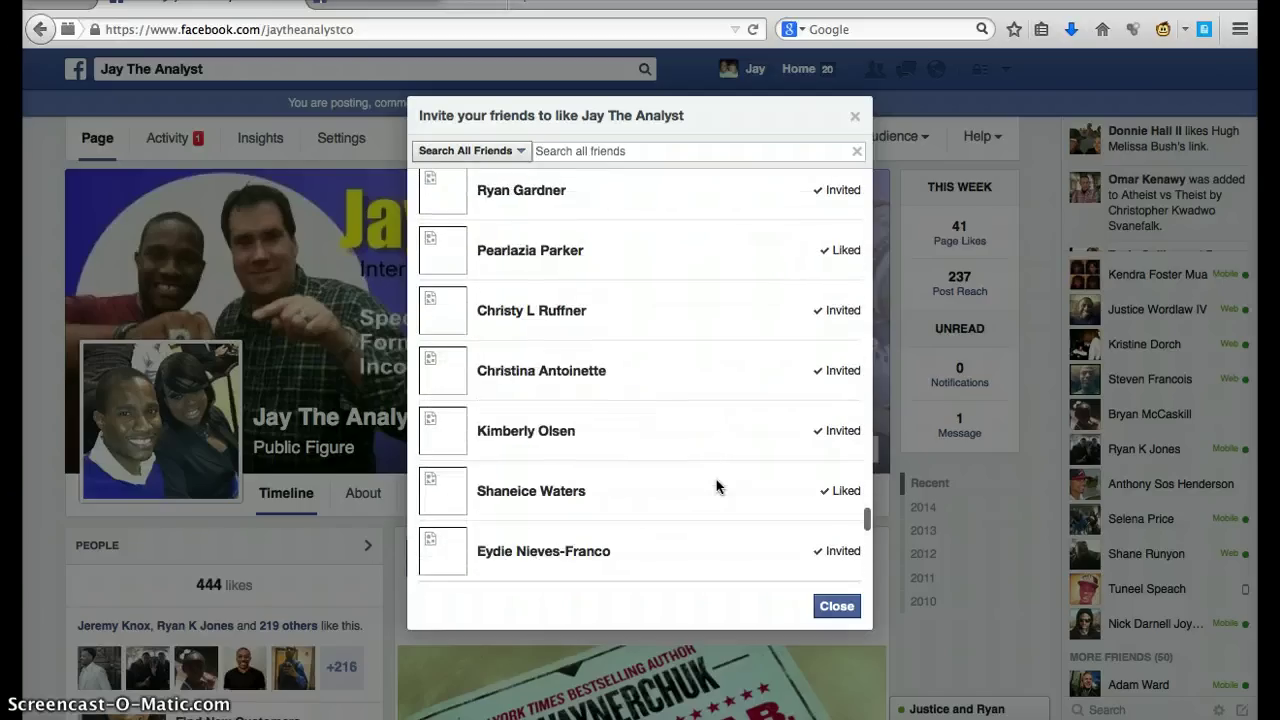
scroll(716, 487, down, 5)
scroll(690, 490, down, 5)
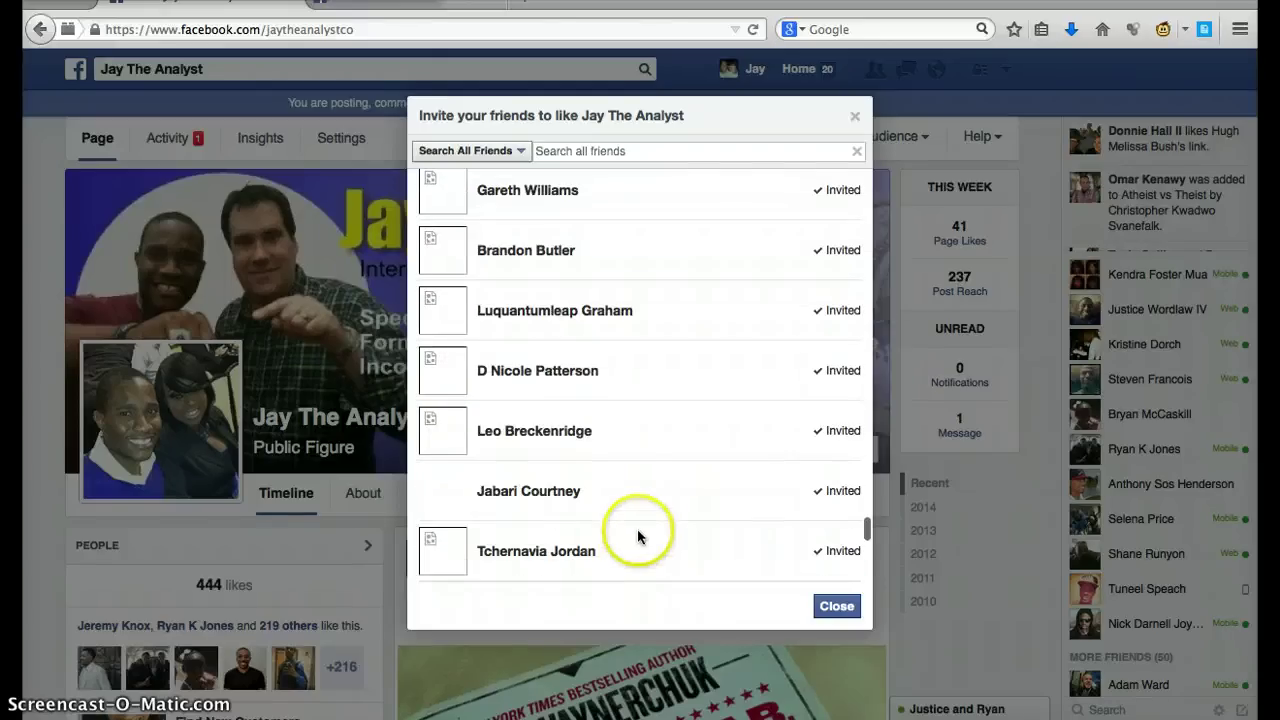
scroll(639, 504, down, 10)
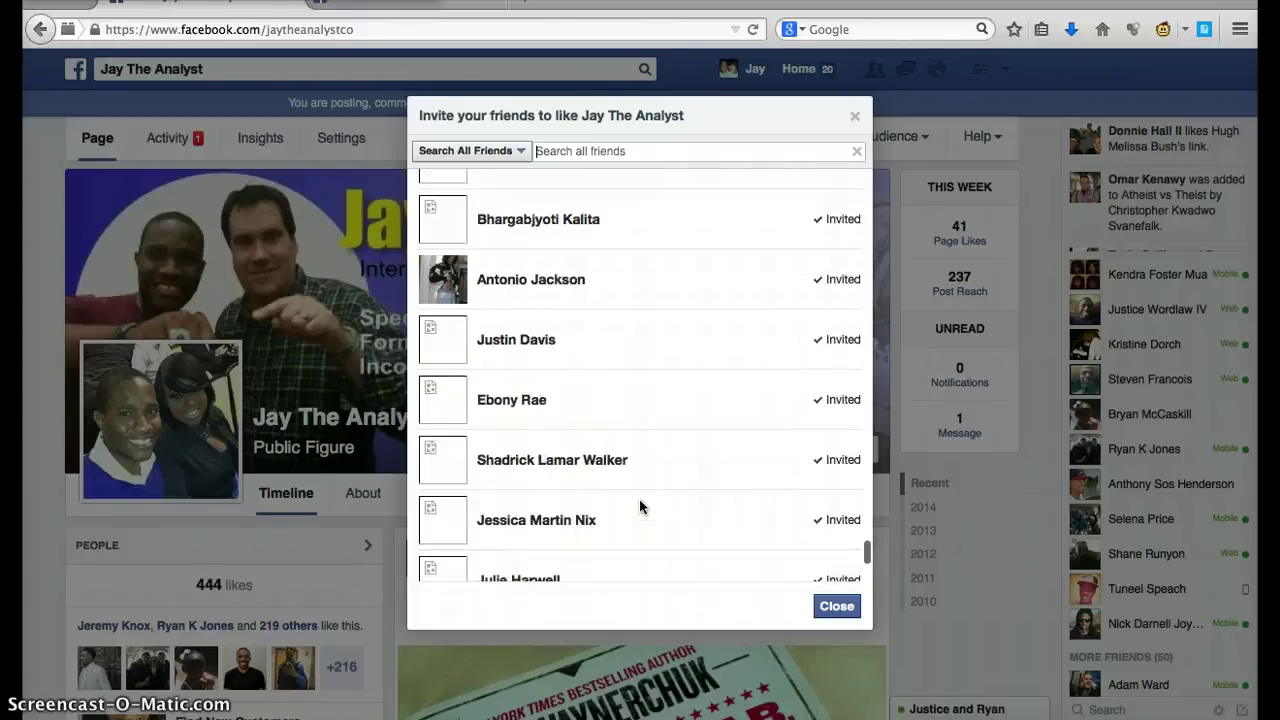
scroll(639, 500, down, 10)
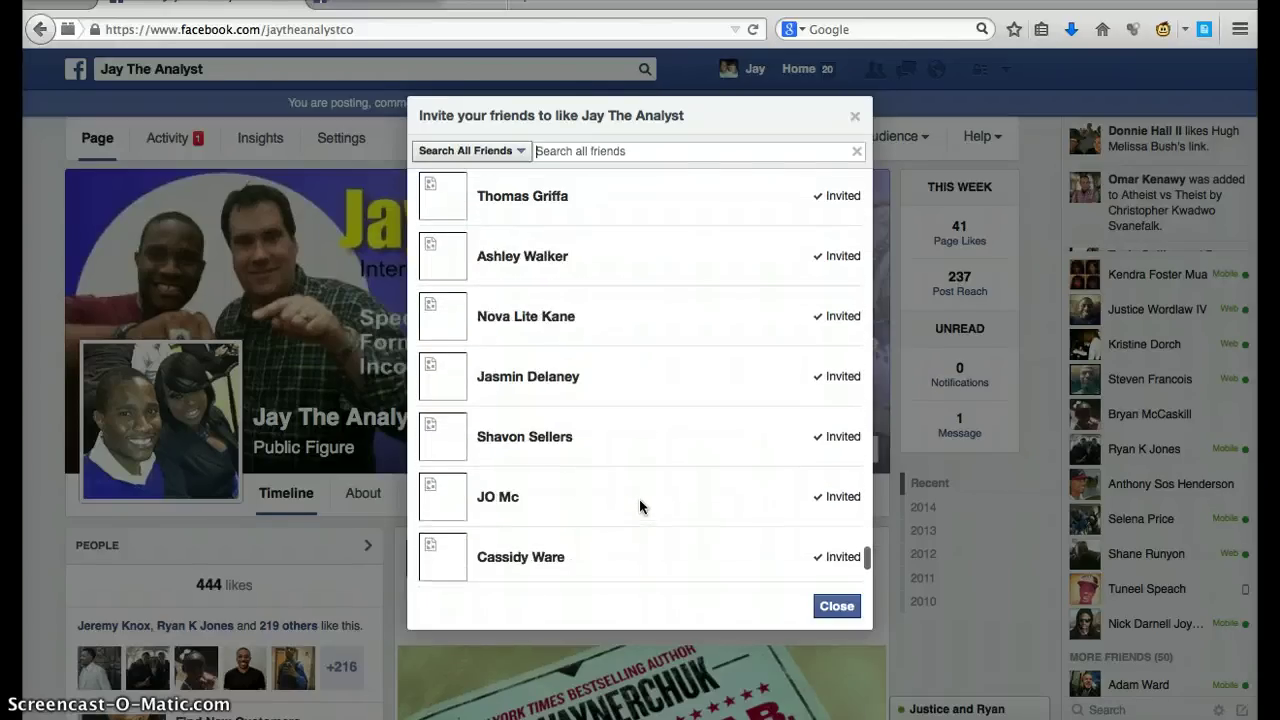
scroll(639, 500, down, 15)
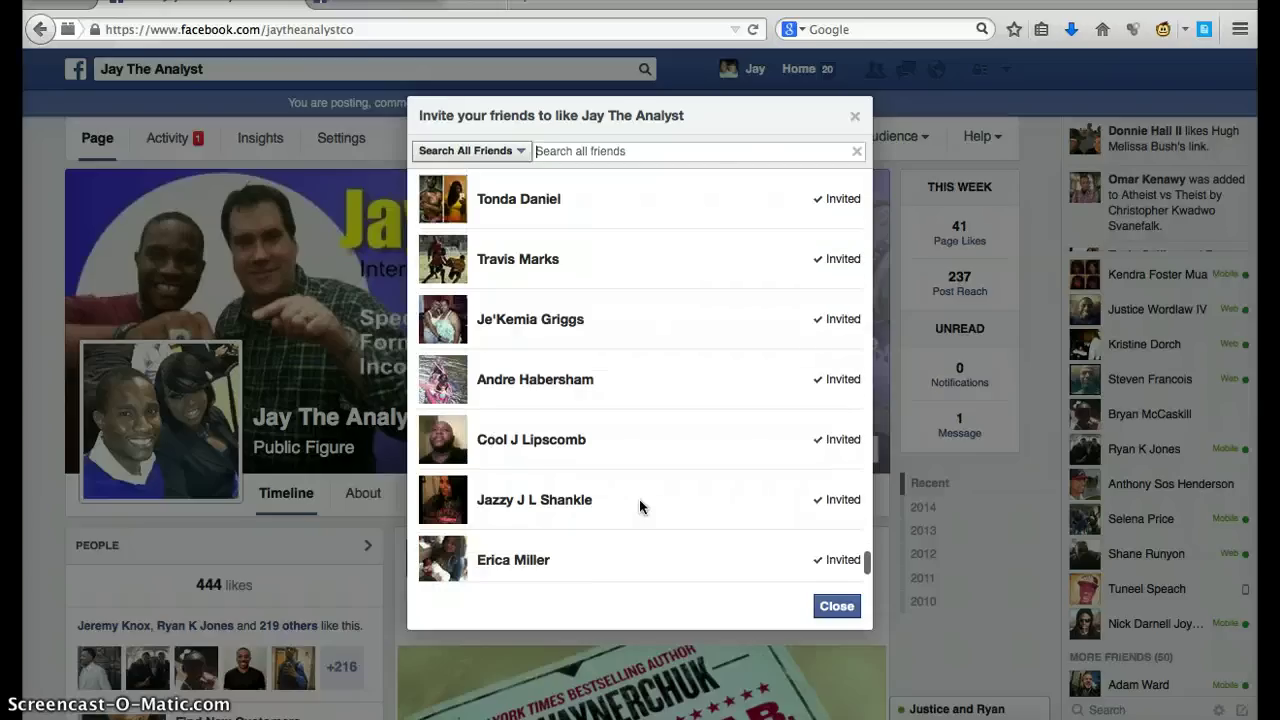
scroll(639, 506, down, 15)
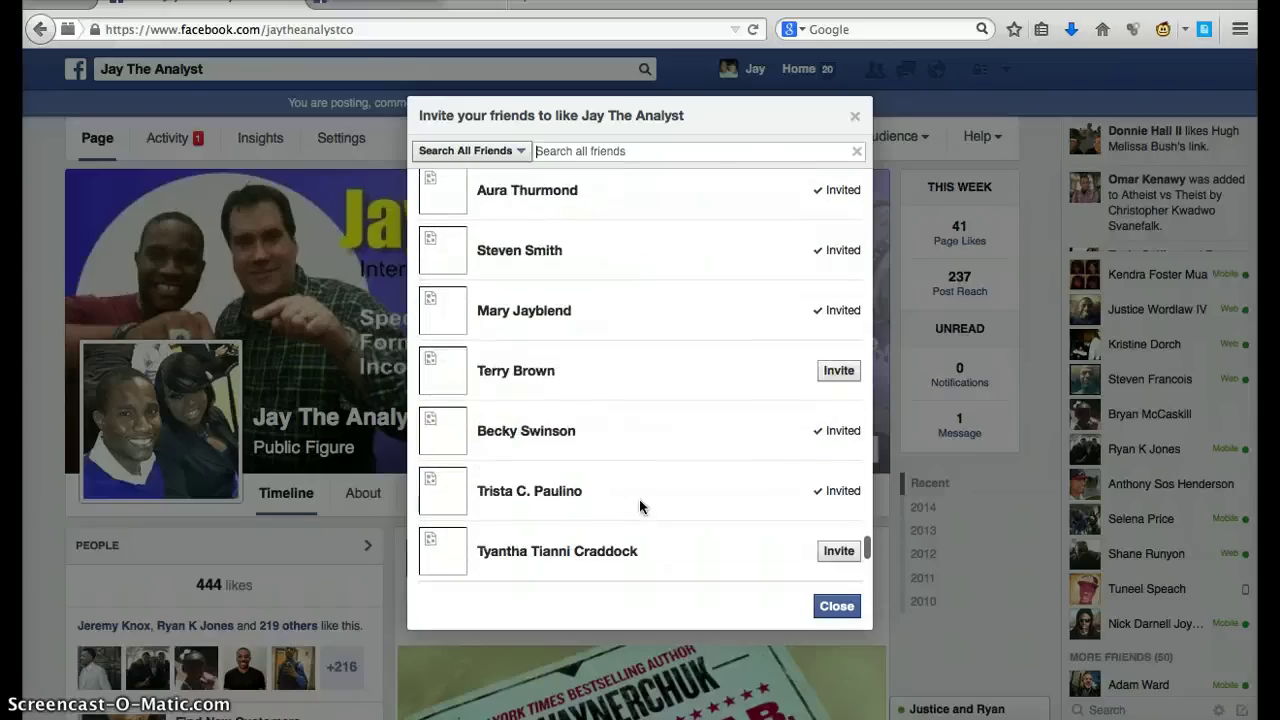
scroll(639, 507, down, 5)
scroll(639, 507, down, 15)
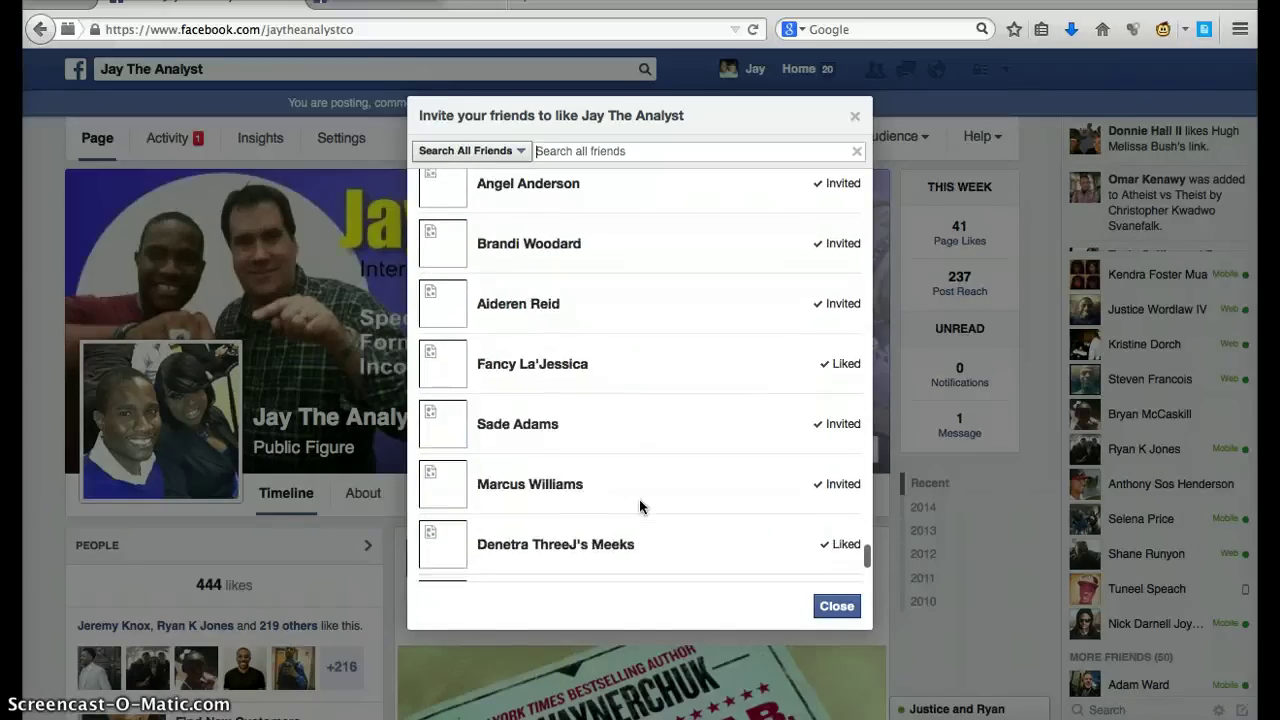
scroll(640, 507, down, 5)
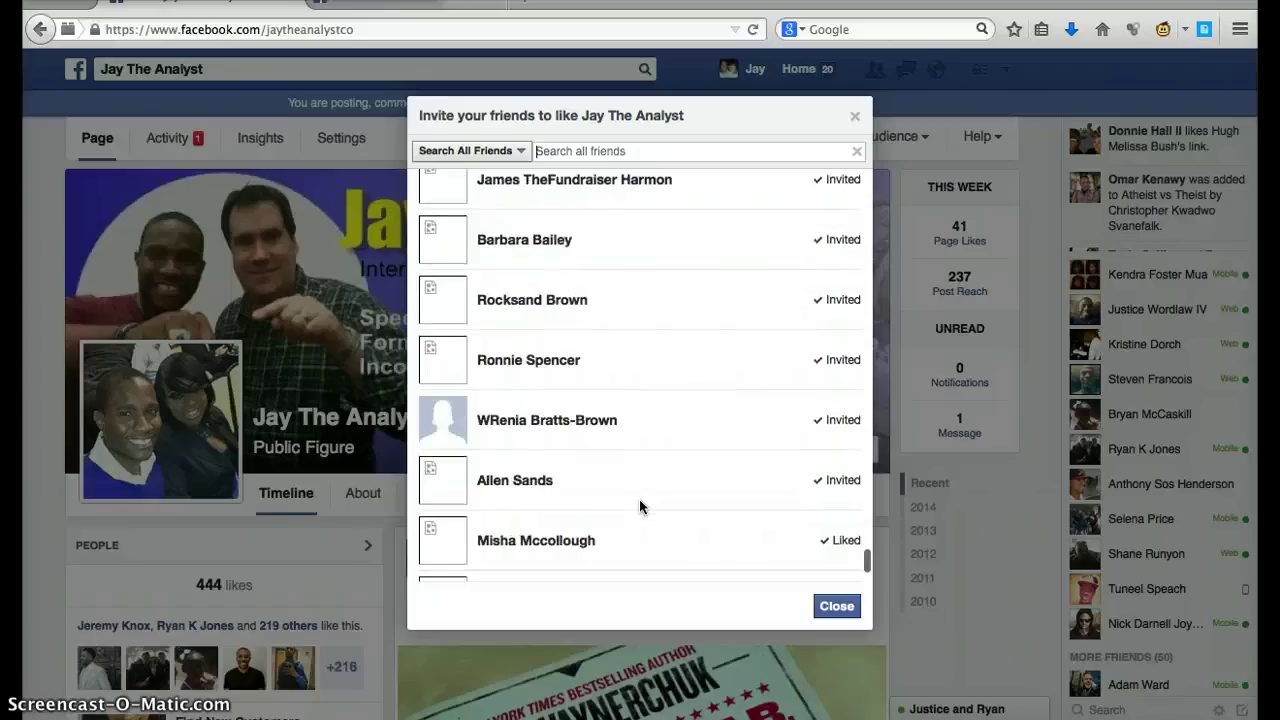
scroll(640, 507, down, 10)
scroll(640, 507, down, 5)
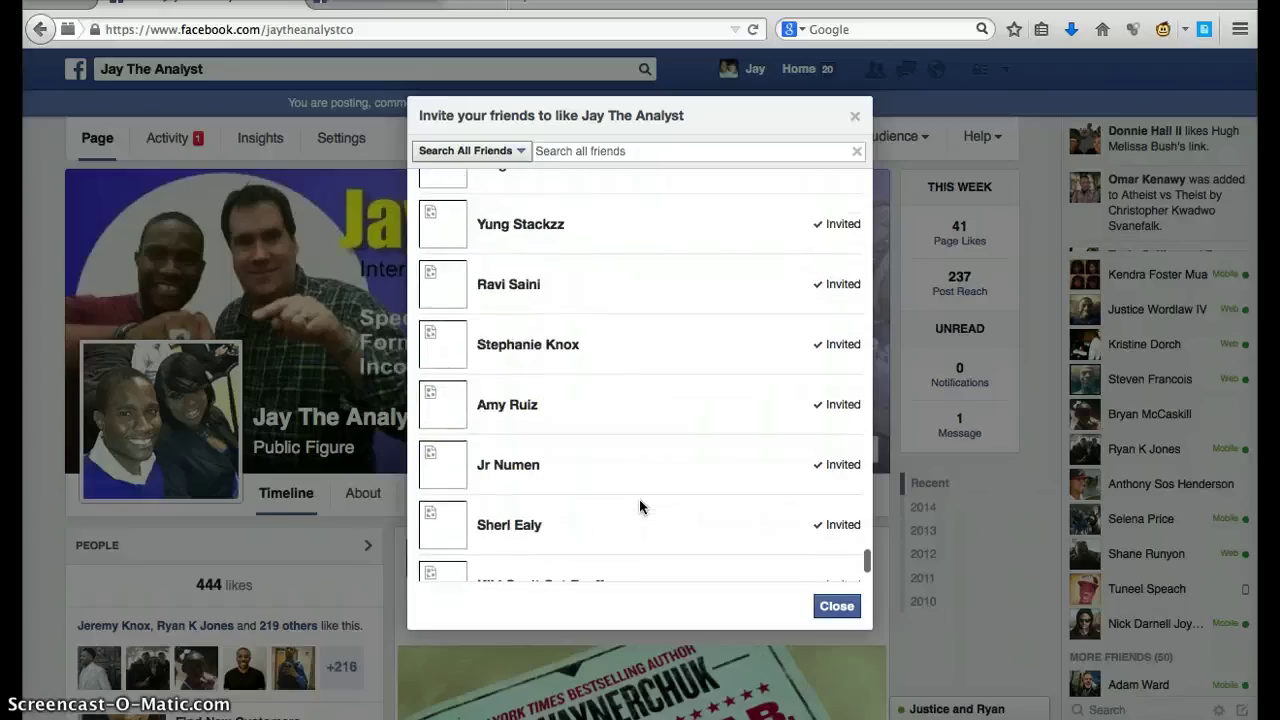
scroll(640, 507, down, 10)
scroll(640, 507, down, 15)
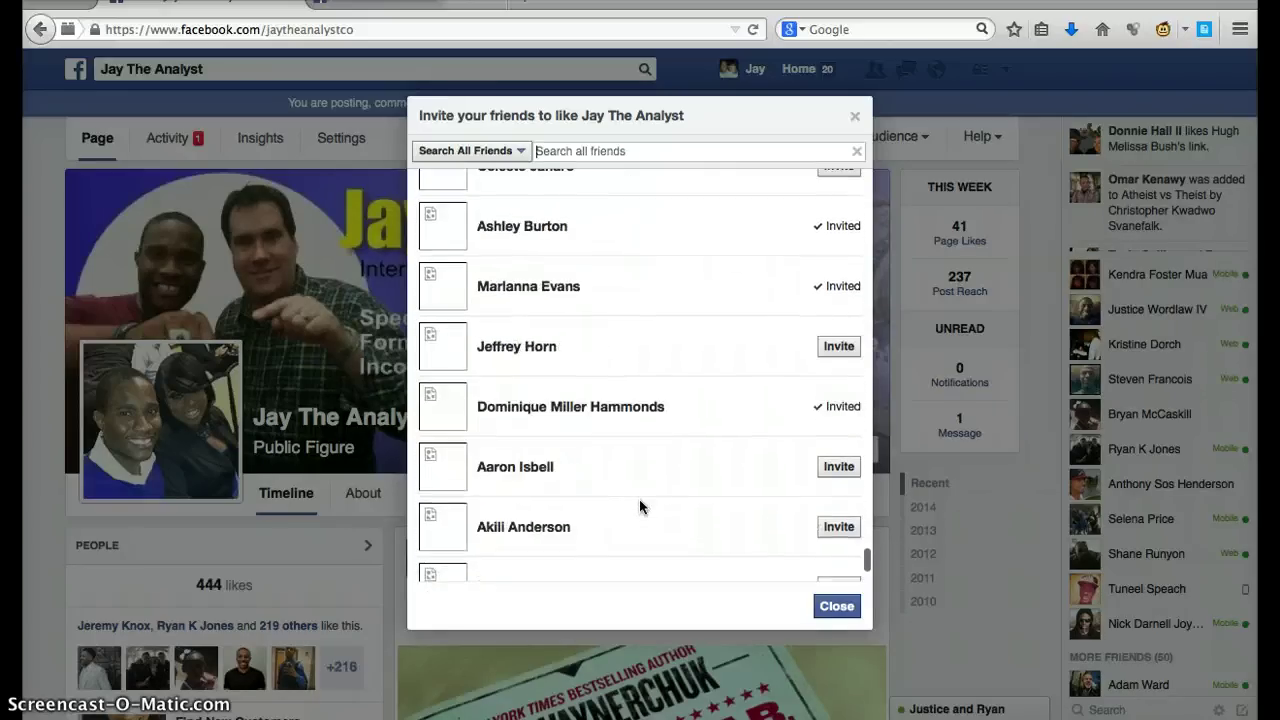
scroll(640, 507, down, 10)
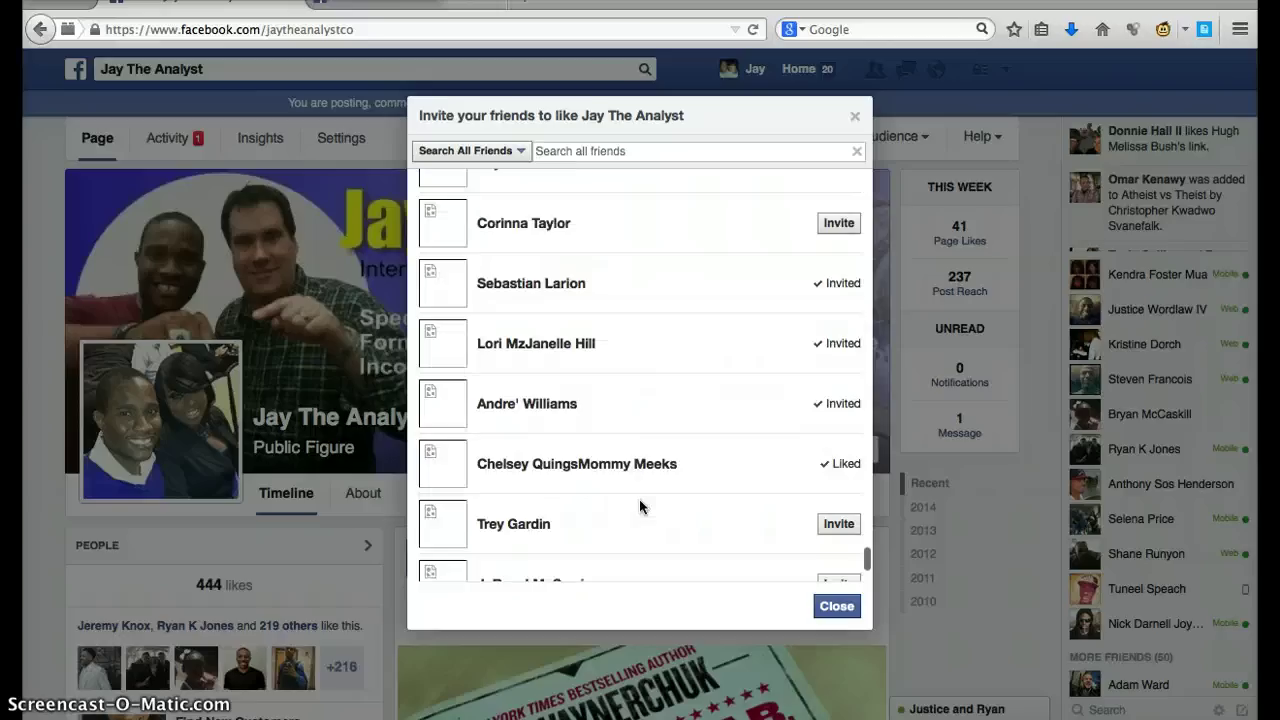
scroll(640, 507, down, 5)
scroll(640, 507, down, 15)
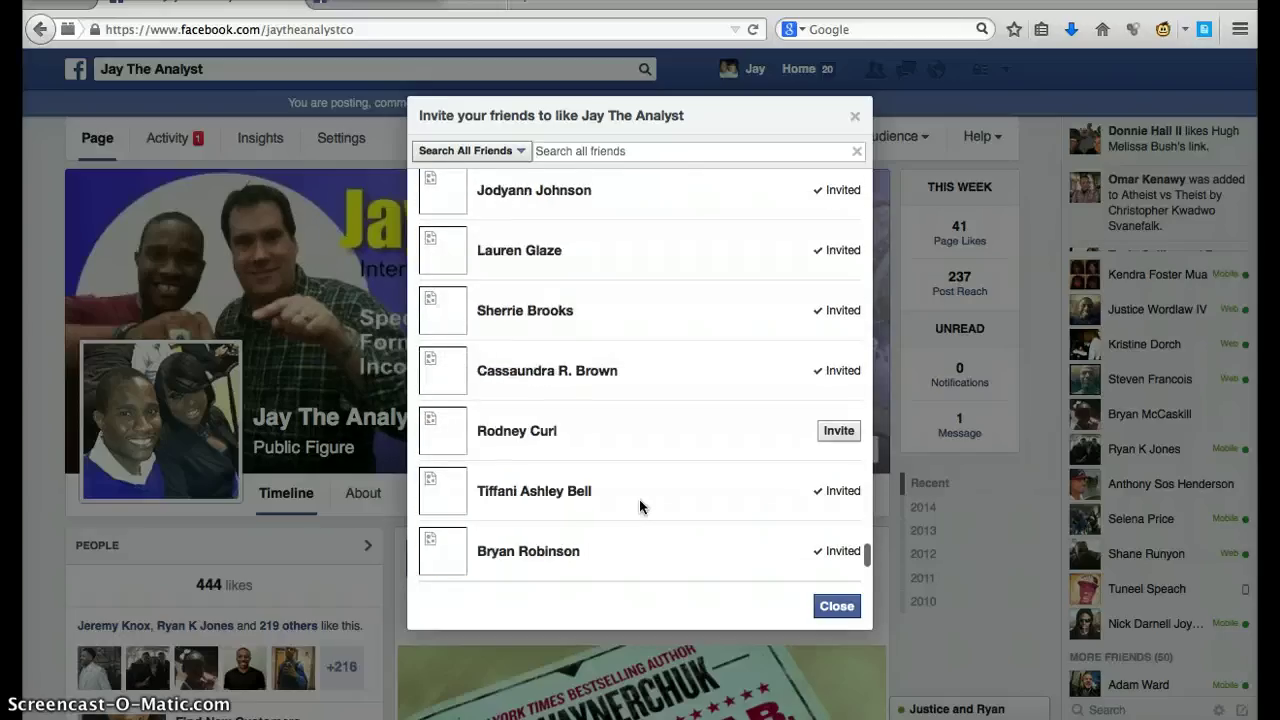
scroll(639, 507, down, 15)
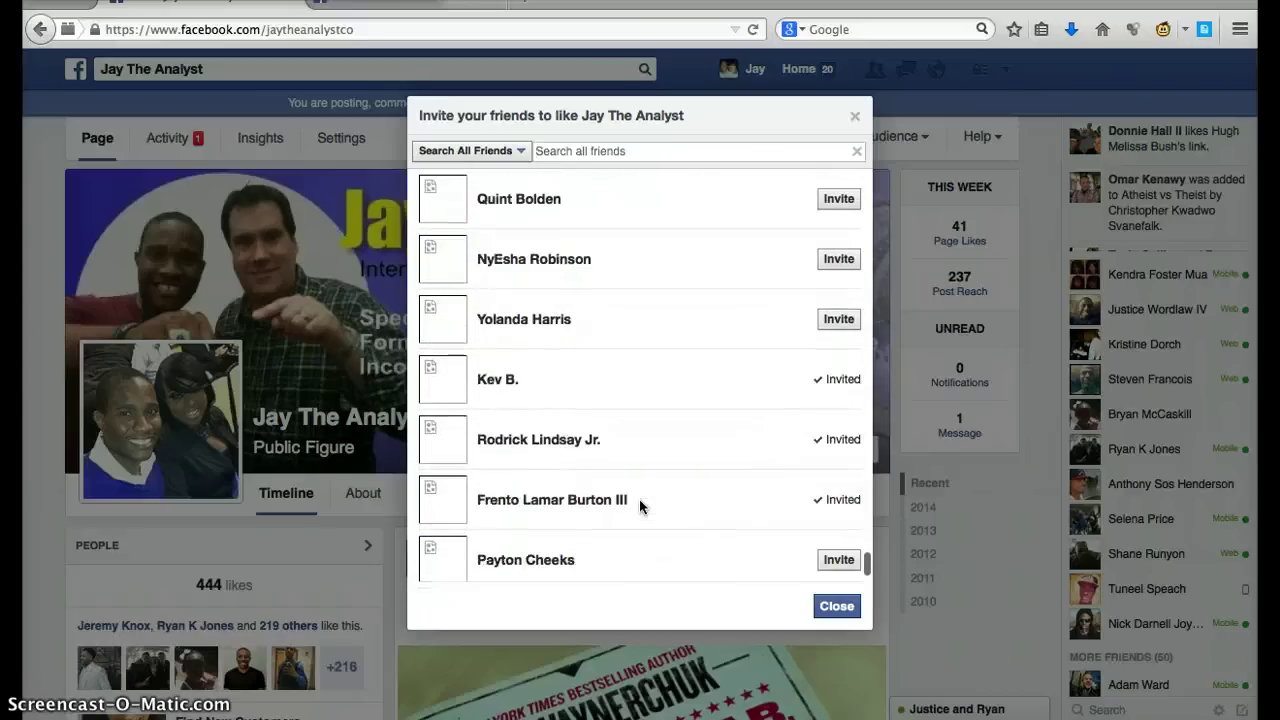
scroll(639, 507, down, 15)
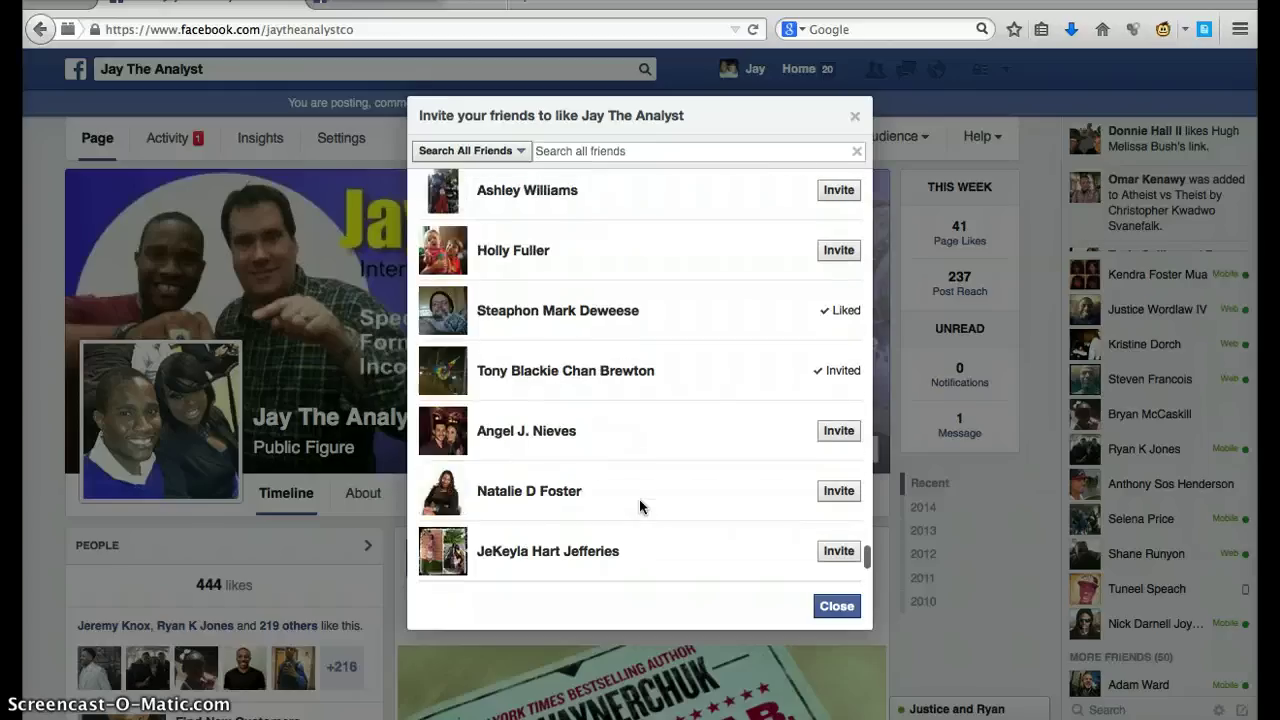
scroll(640, 507, down, 15)
scroll(640, 507, down, 15)
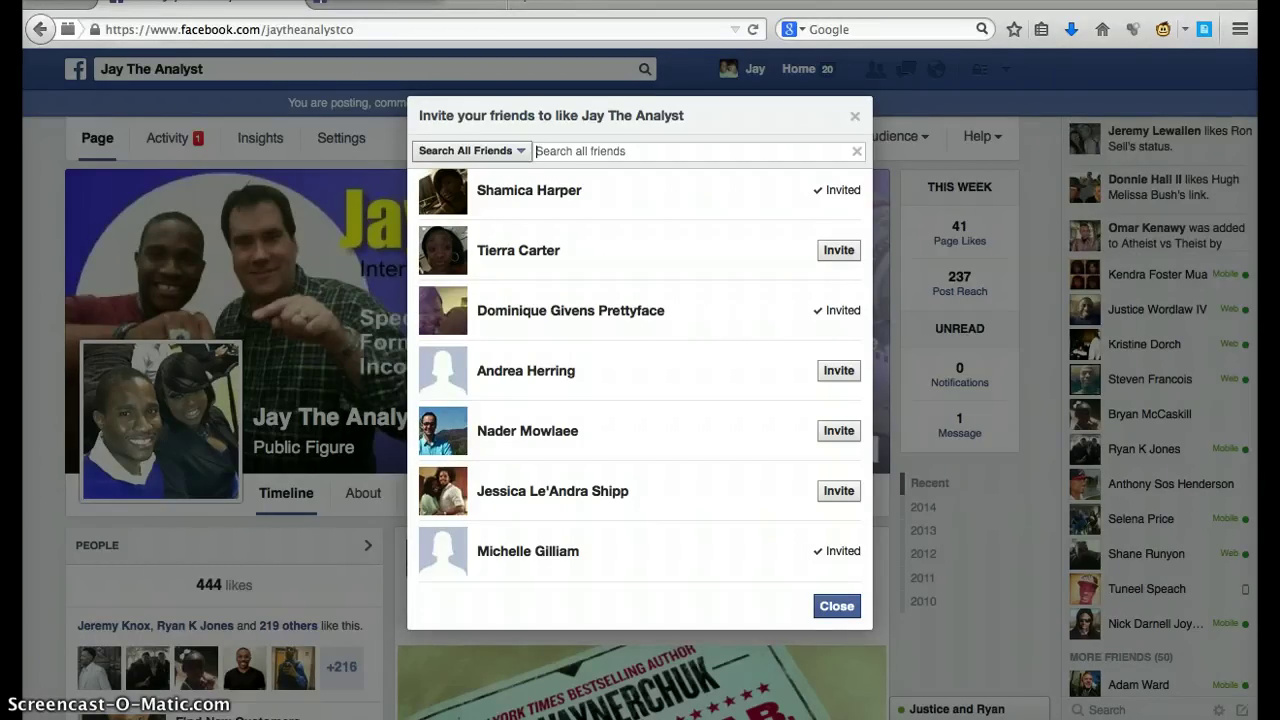
Step: Open the browser's Web Console for the page with the invite dialog still open
click(445, 0)
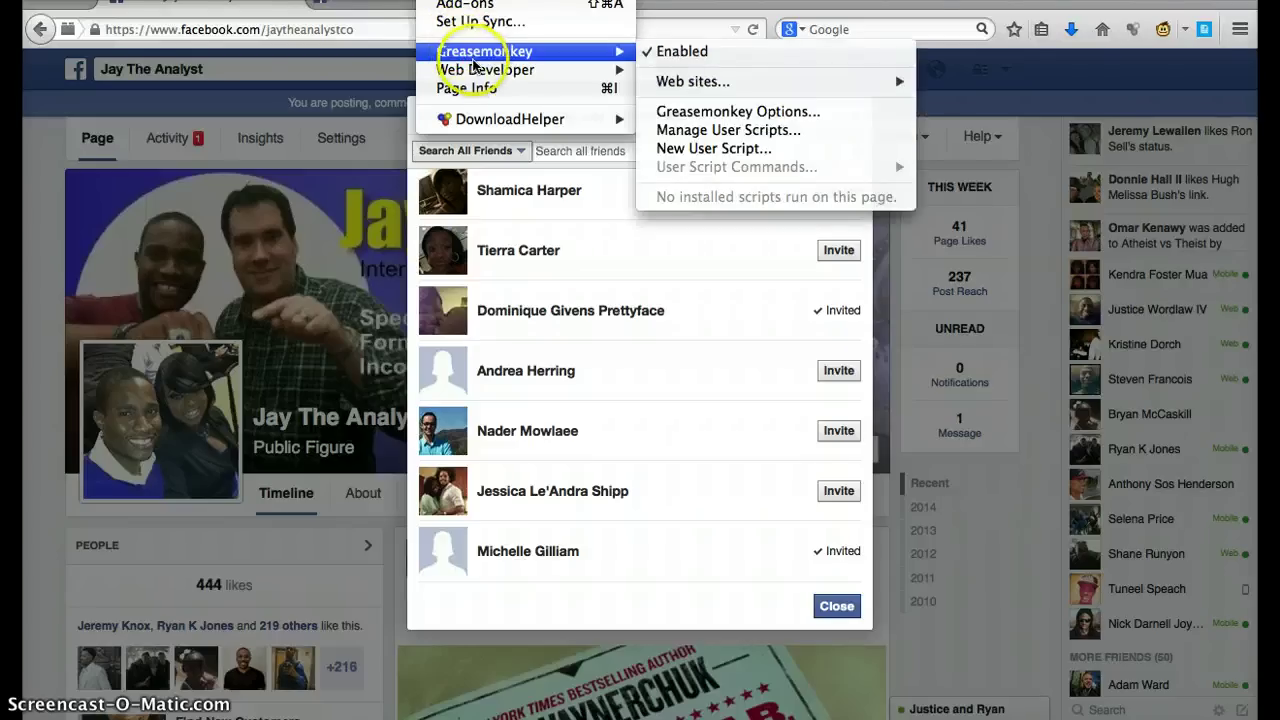
mouse_move(477, 70)
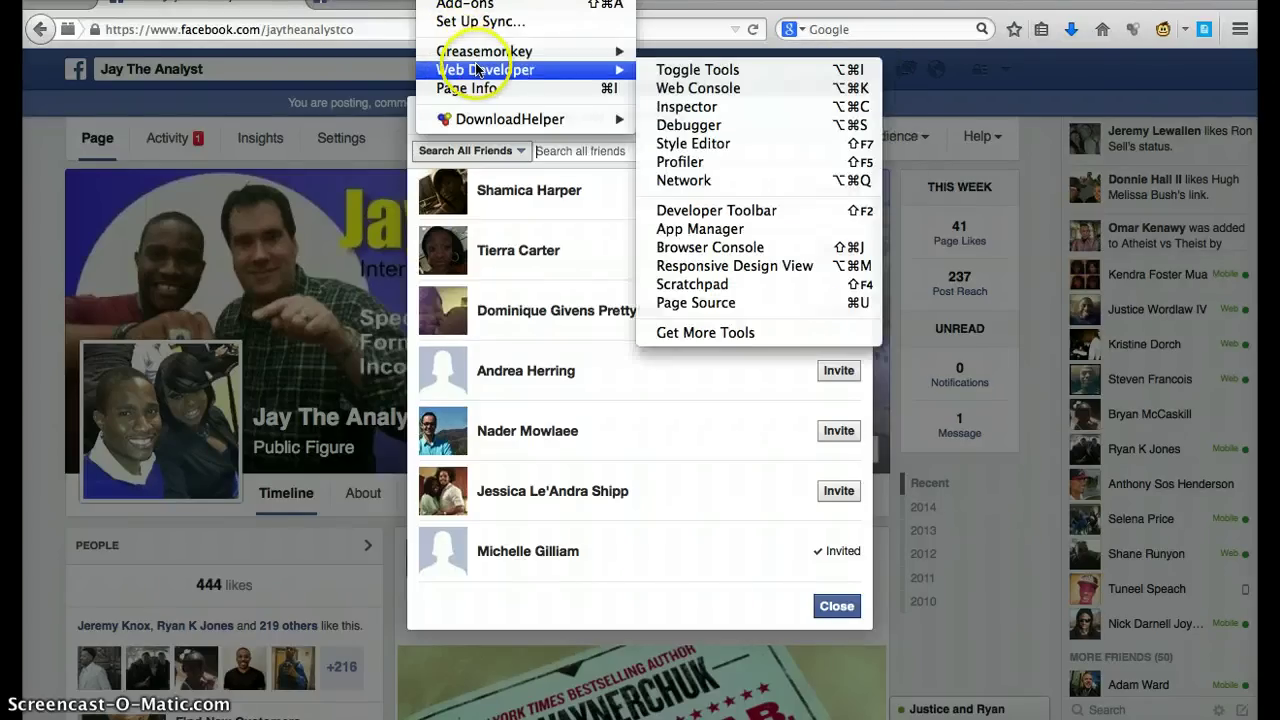
click(718, 89)
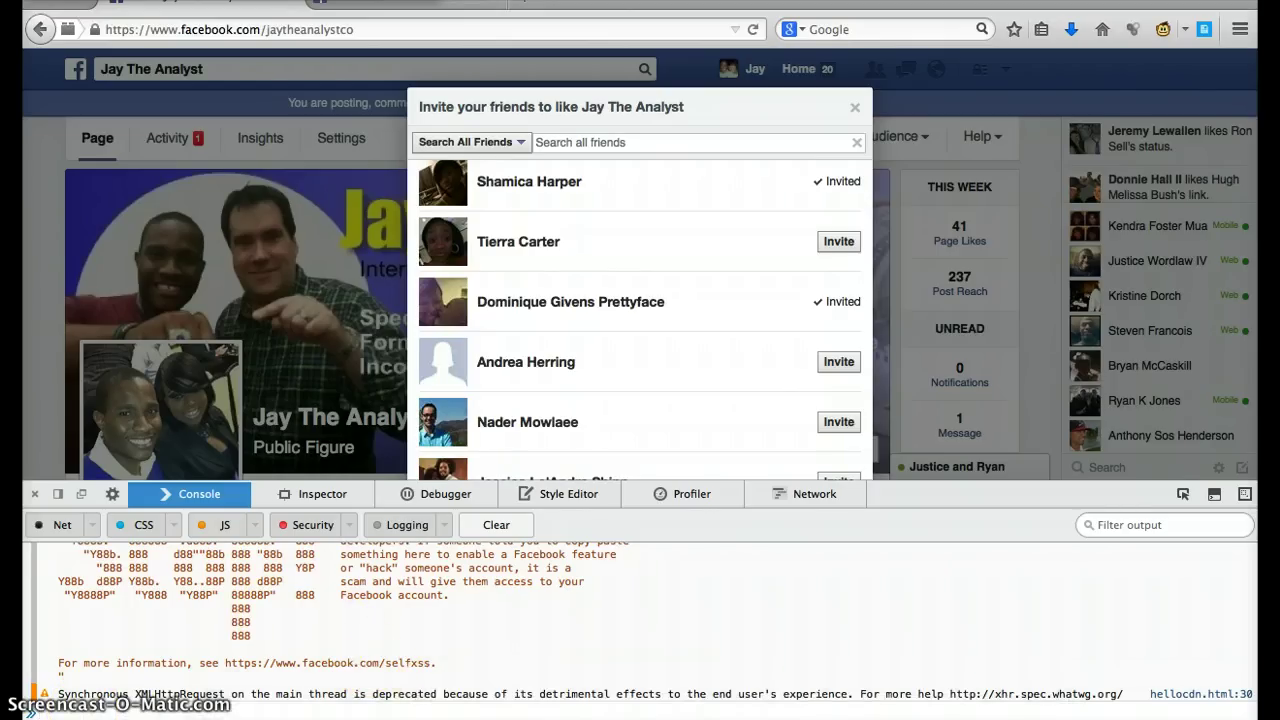
Step: Switch to Notes and copy the whole JavaScript snippet that clicks every 'uiButton _1sm' element
click(468, 690)
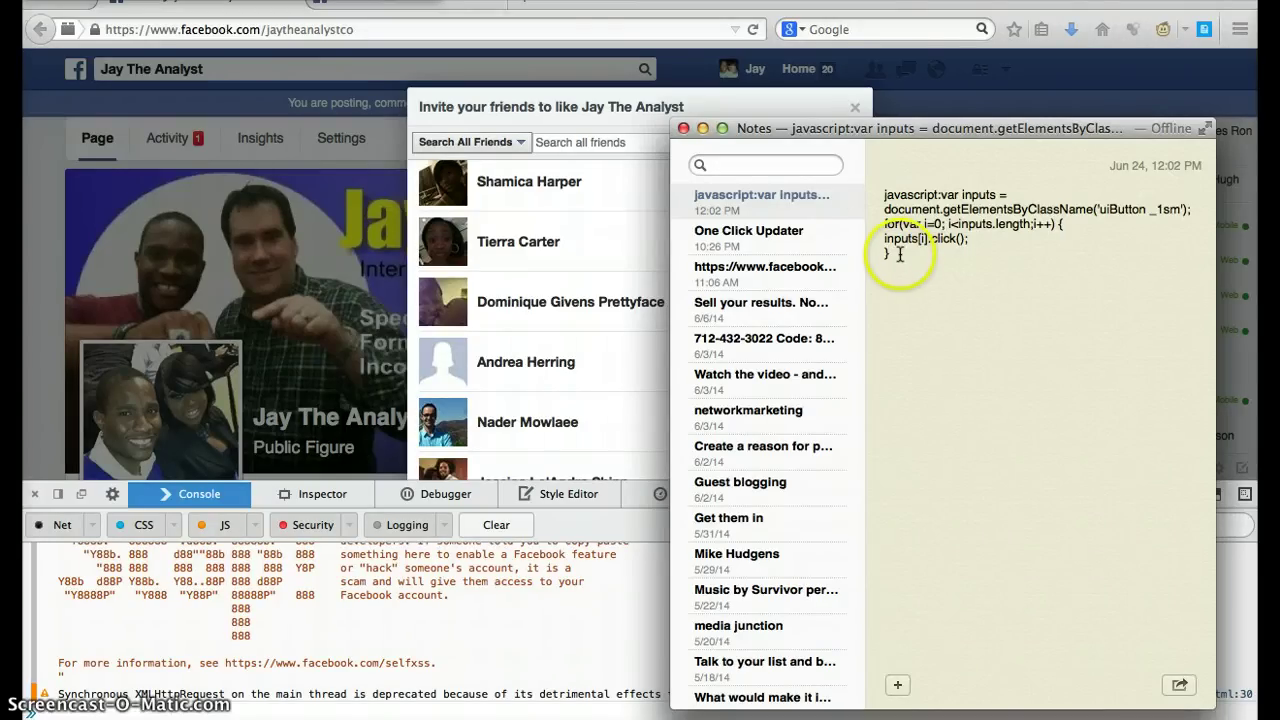
drag(890, 252, 885, 194)
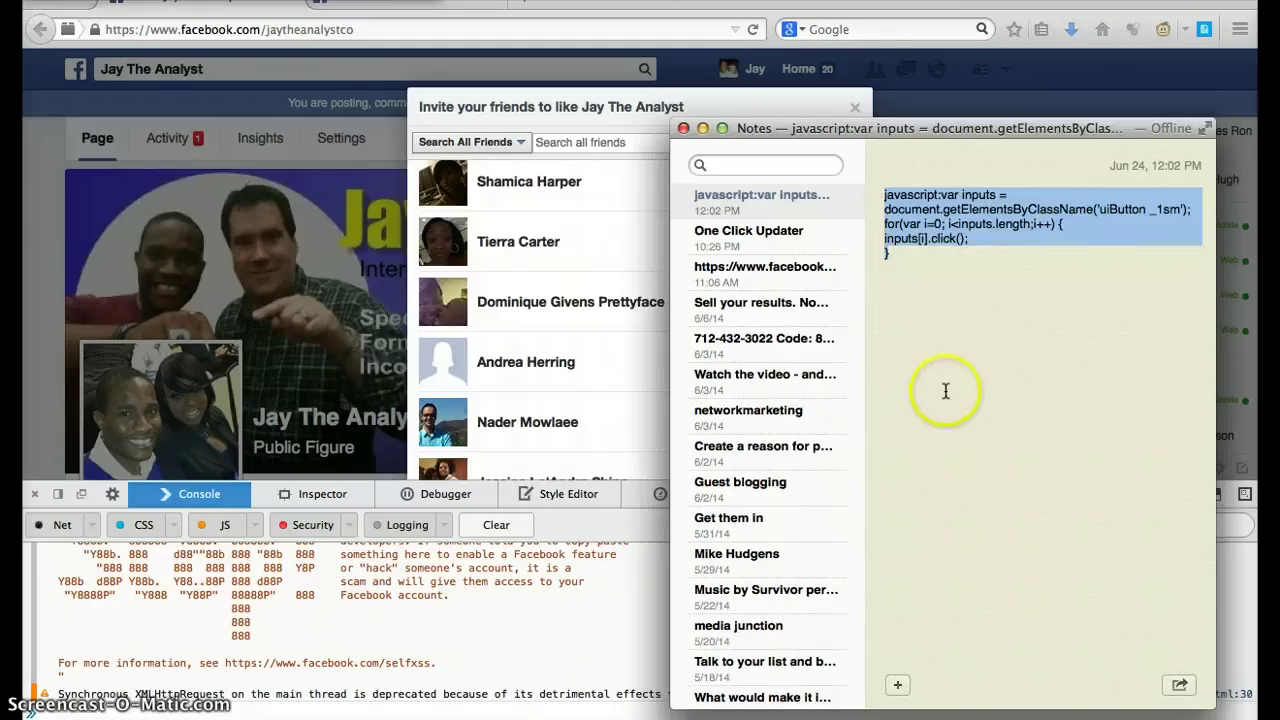
drag(943, 374, 848, 187)
key(super+c)
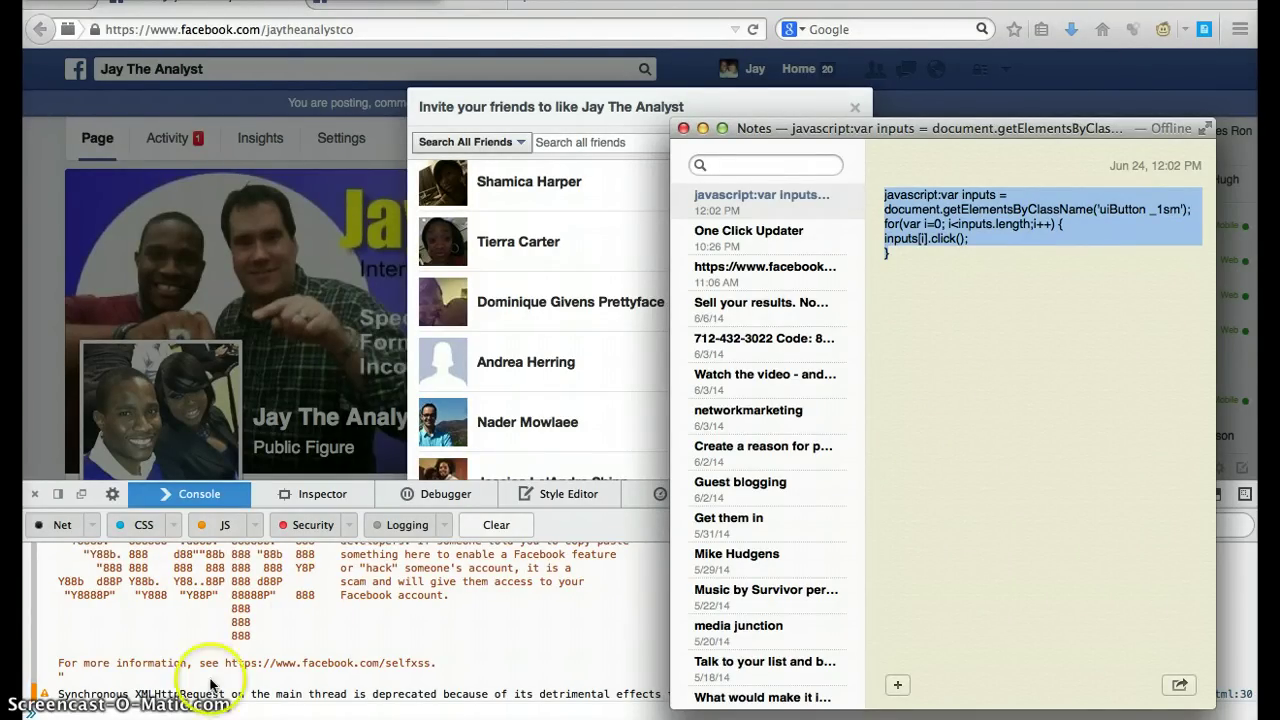
Step: Run the copied JavaScript snippet in the browser's Web Console and let the script continue past the unresponsive-script warning to invite the listed friends
click(160, 707)
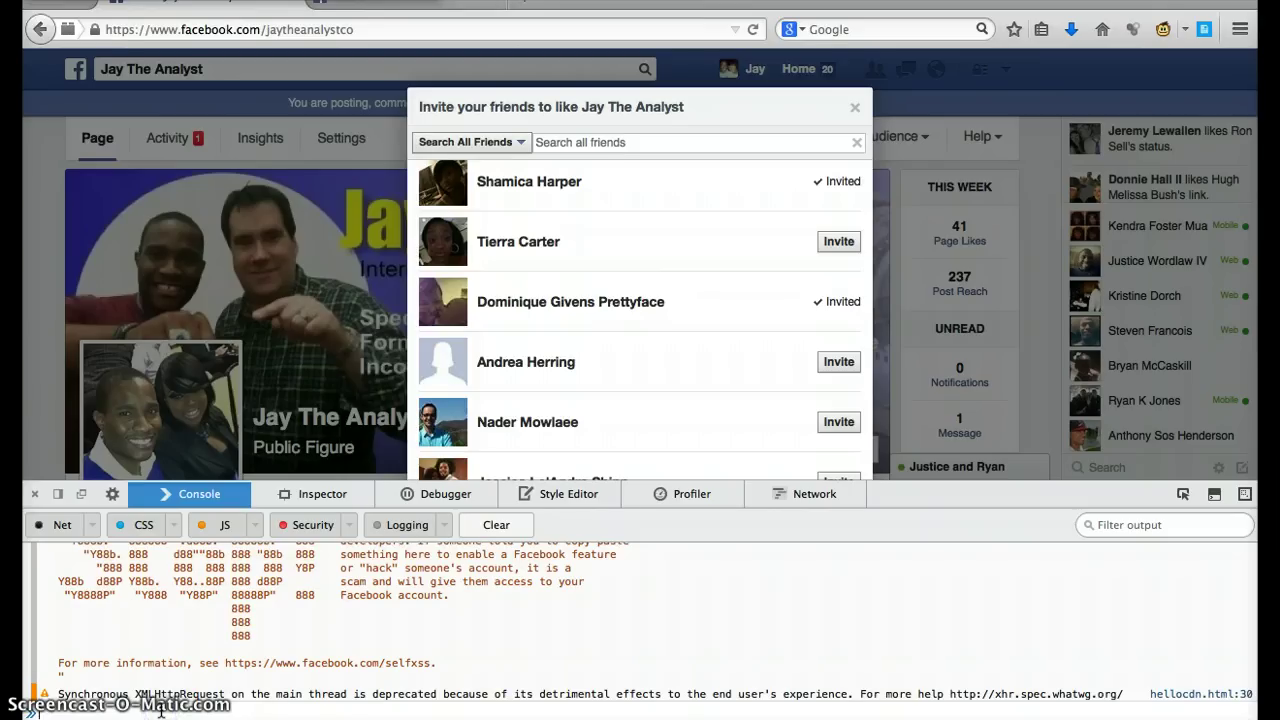
key(super+v)
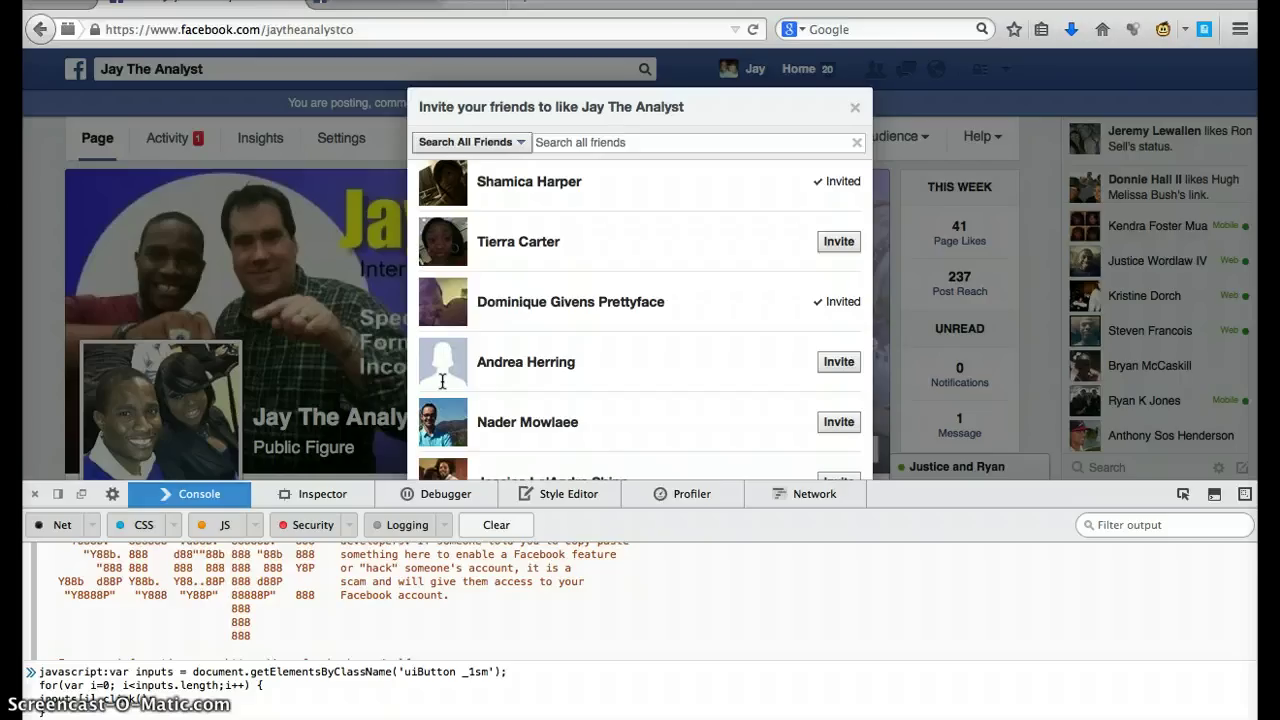
key(Return)
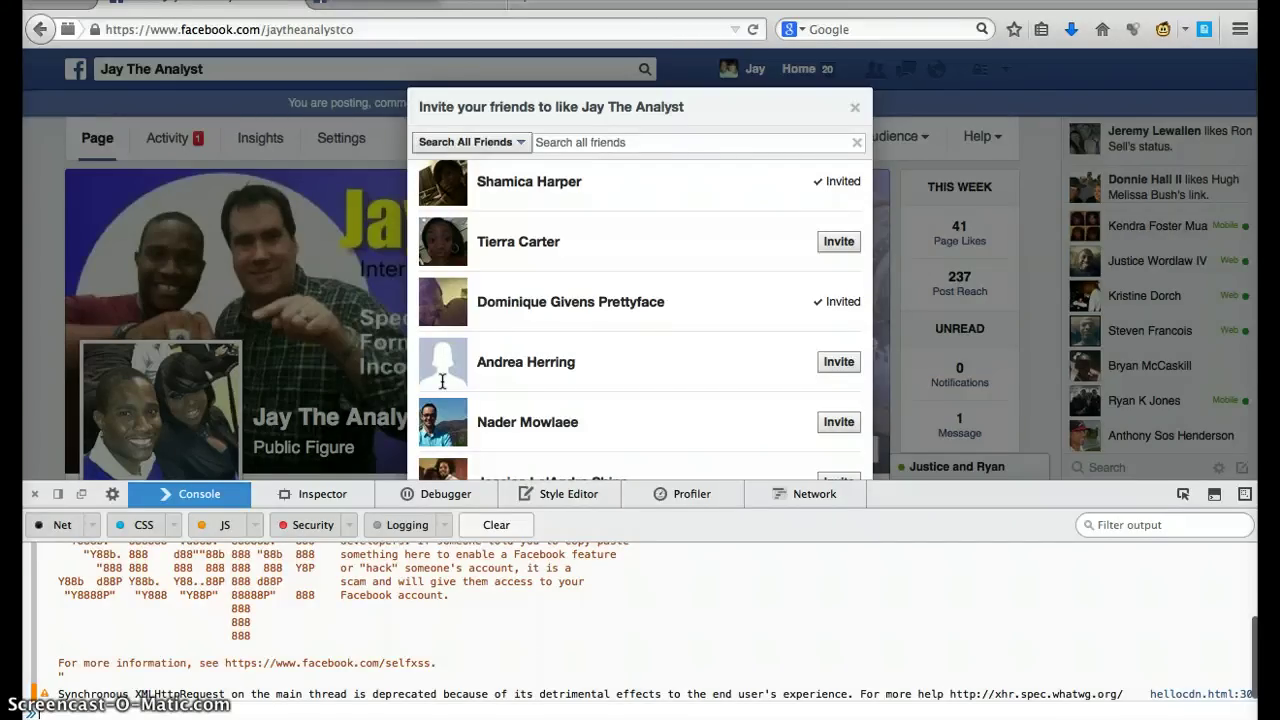
text(javascript:var inputs = document.getElementsByClassName('uiButton _1sm'); for(var i=0; i<inputs.length;i++) { inputs[i].click(); })
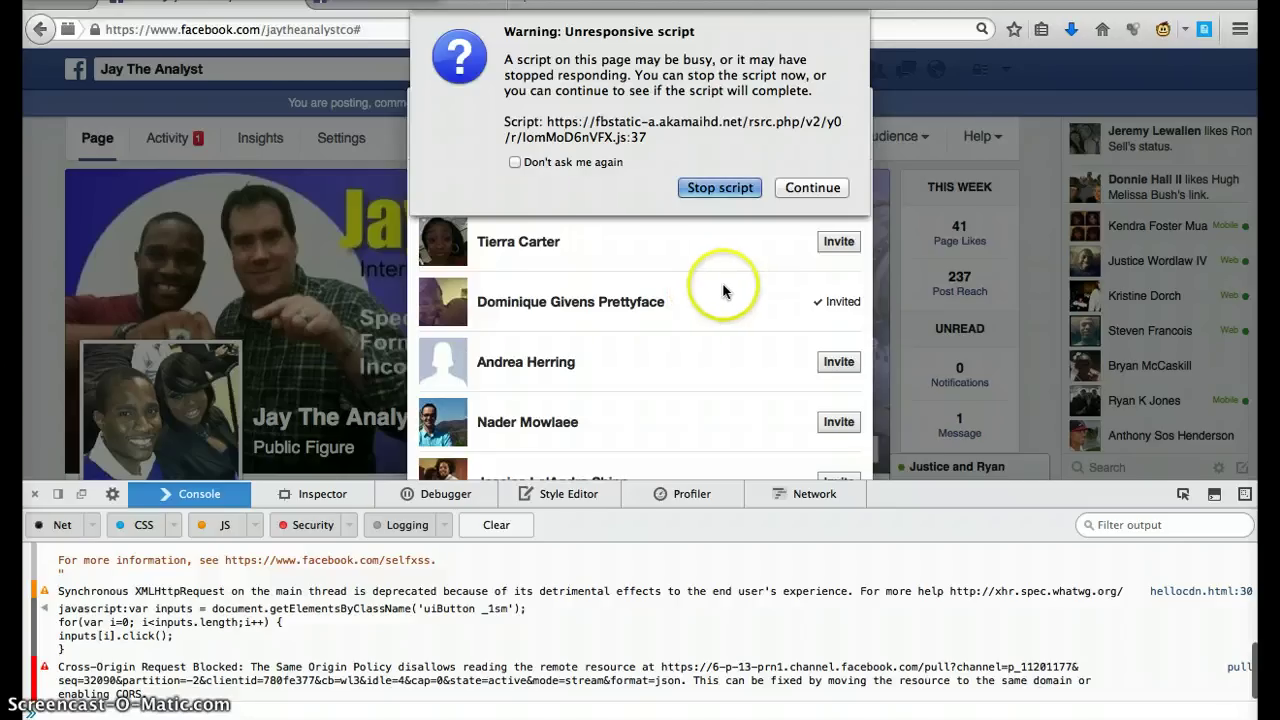
click(814, 189)
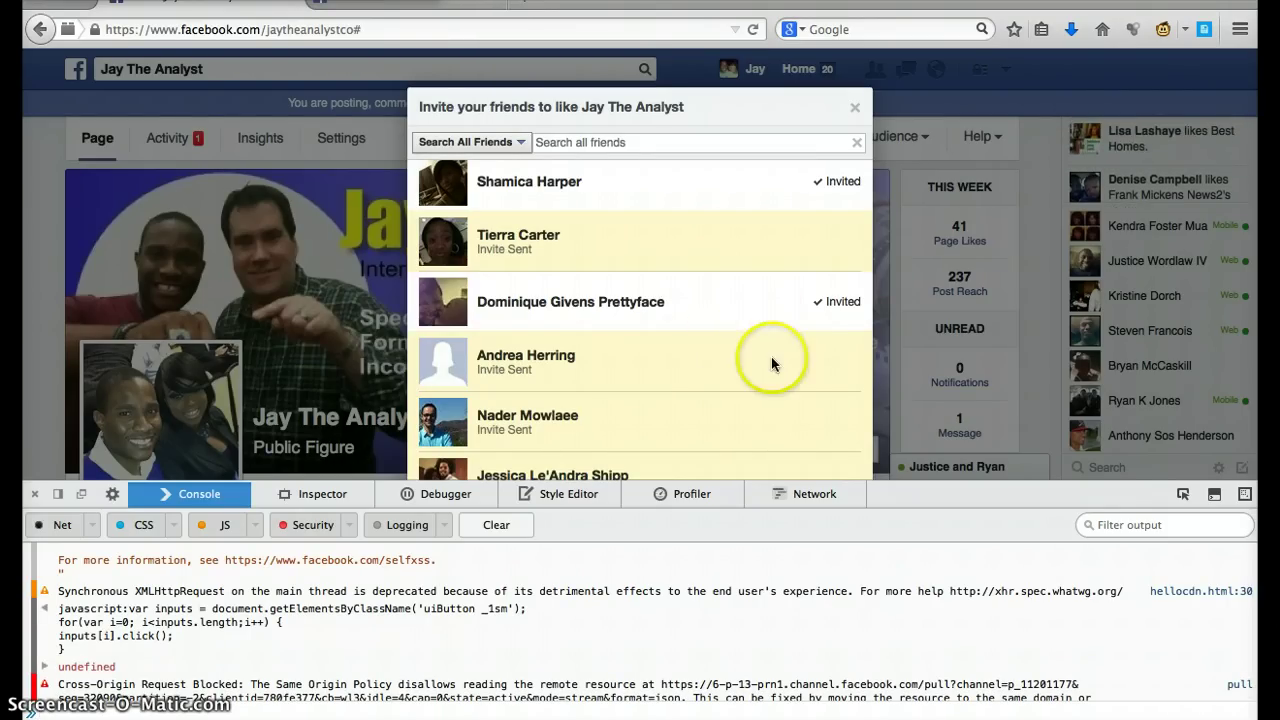
Step: Close the Web Console and go through the friends in the invite dialog to check their invite statuses
click(35, 494)
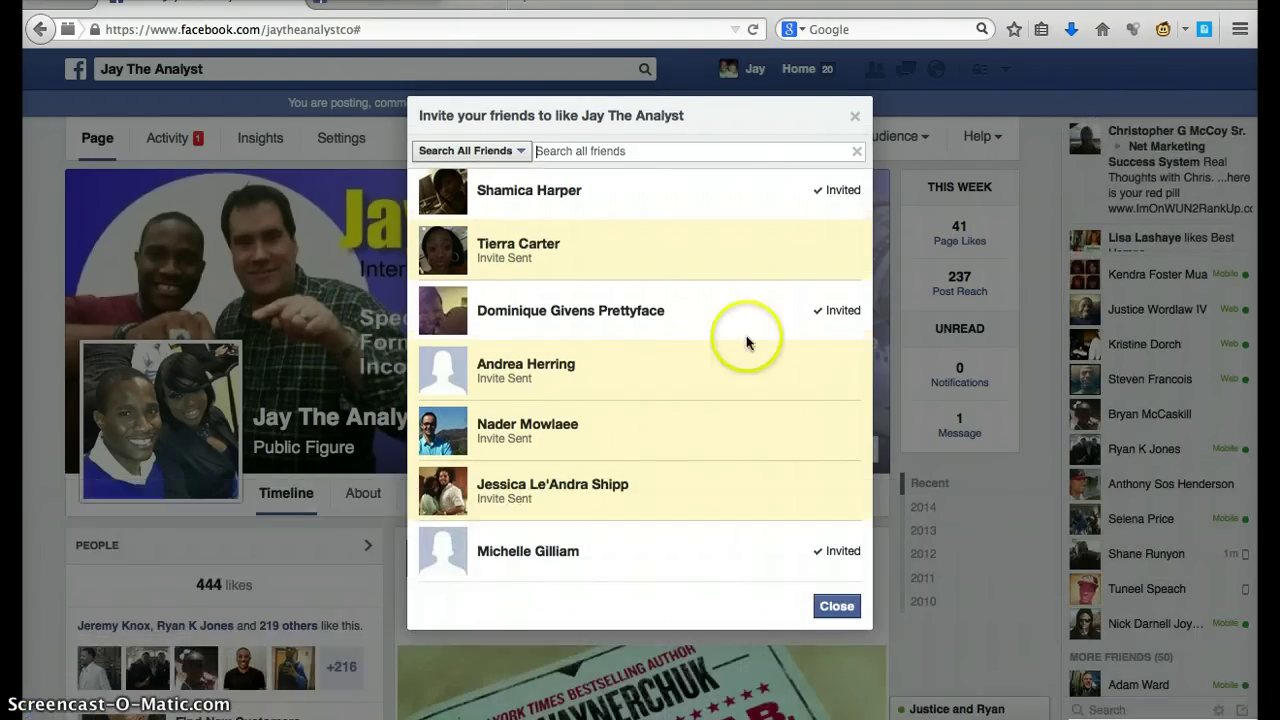
scroll(771, 450, down, 10)
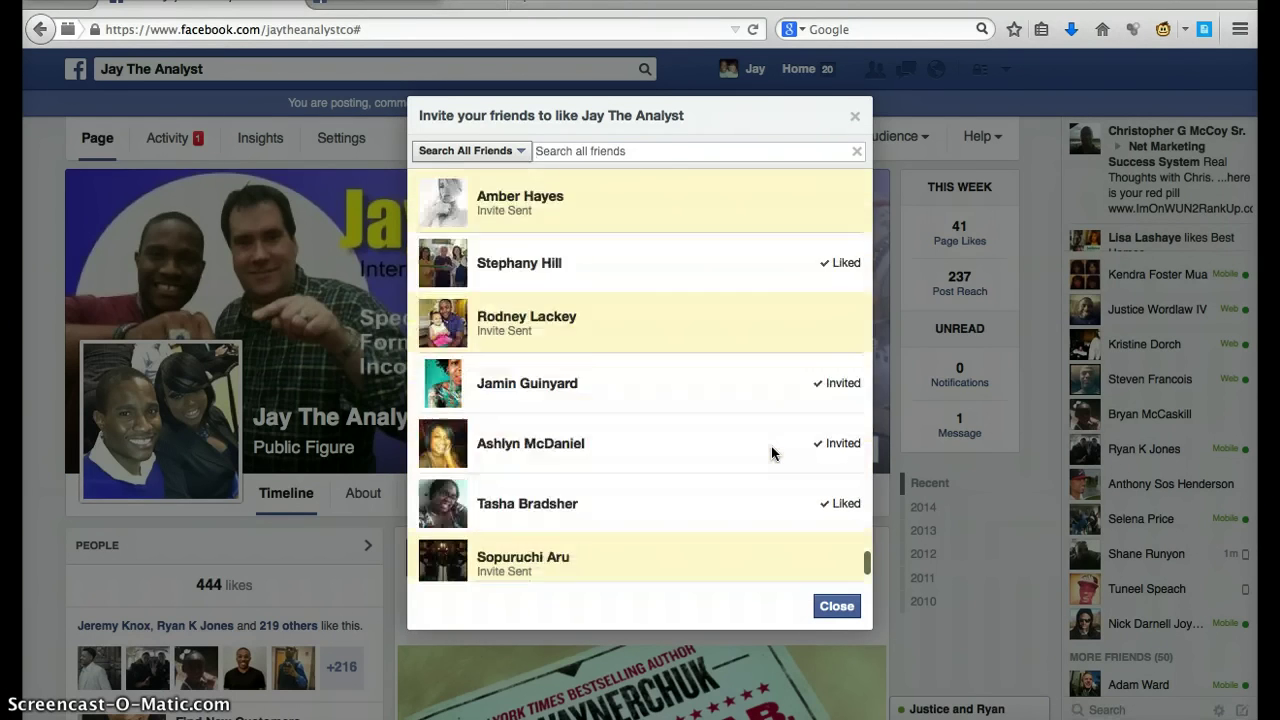
scroll(771, 447, down, 15)
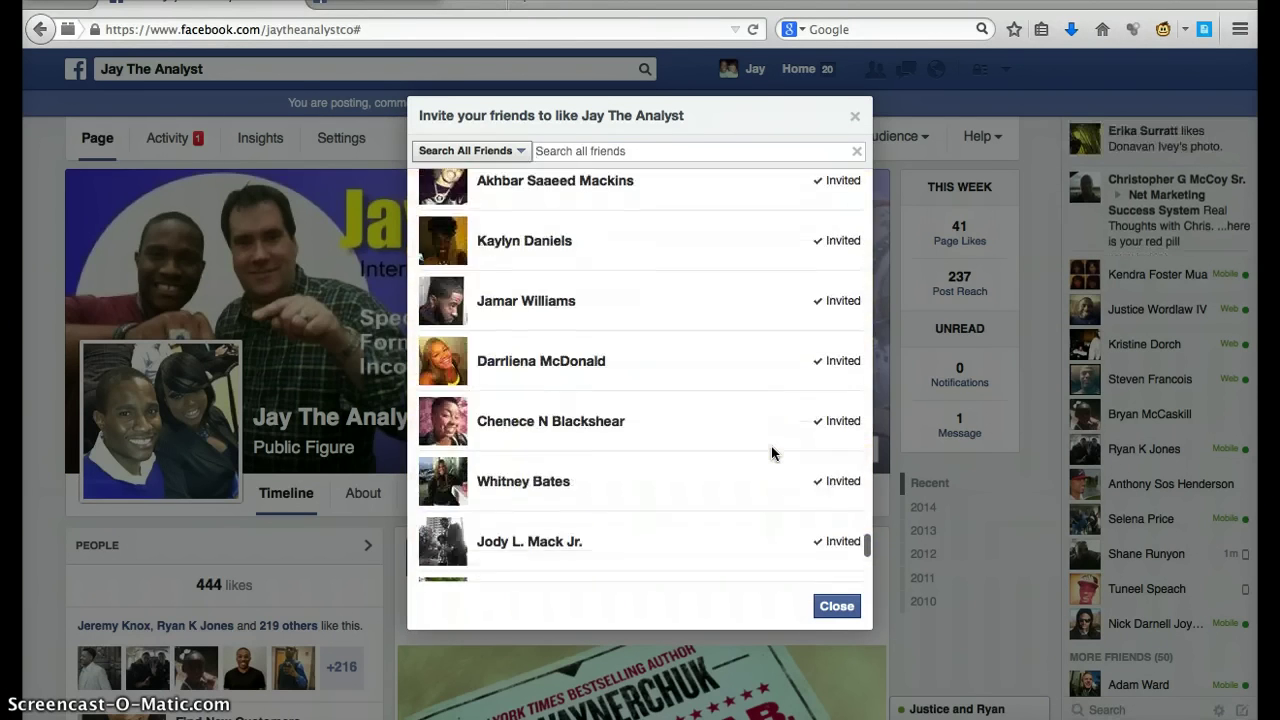
scroll(771, 450, down, 15)
click(771, 443)
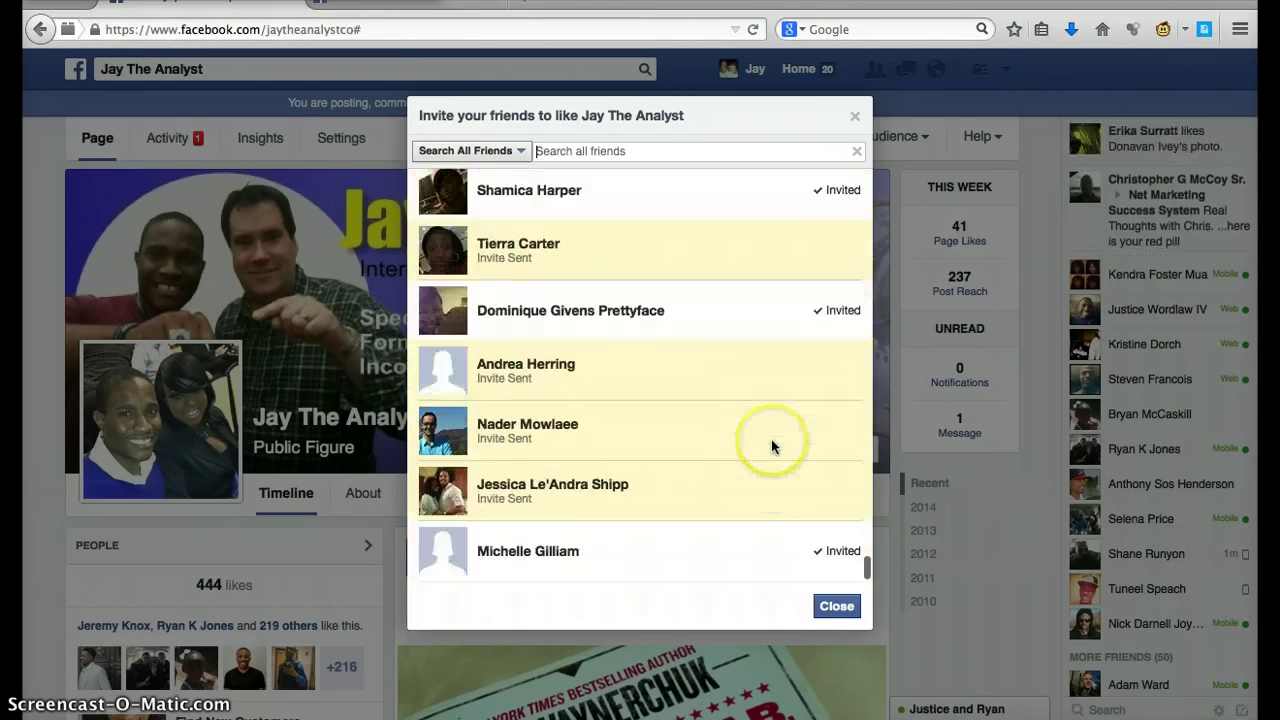
Step: Close the invite dialog and switch to Notes to show the saved JavaScript snippet
click(835, 606)
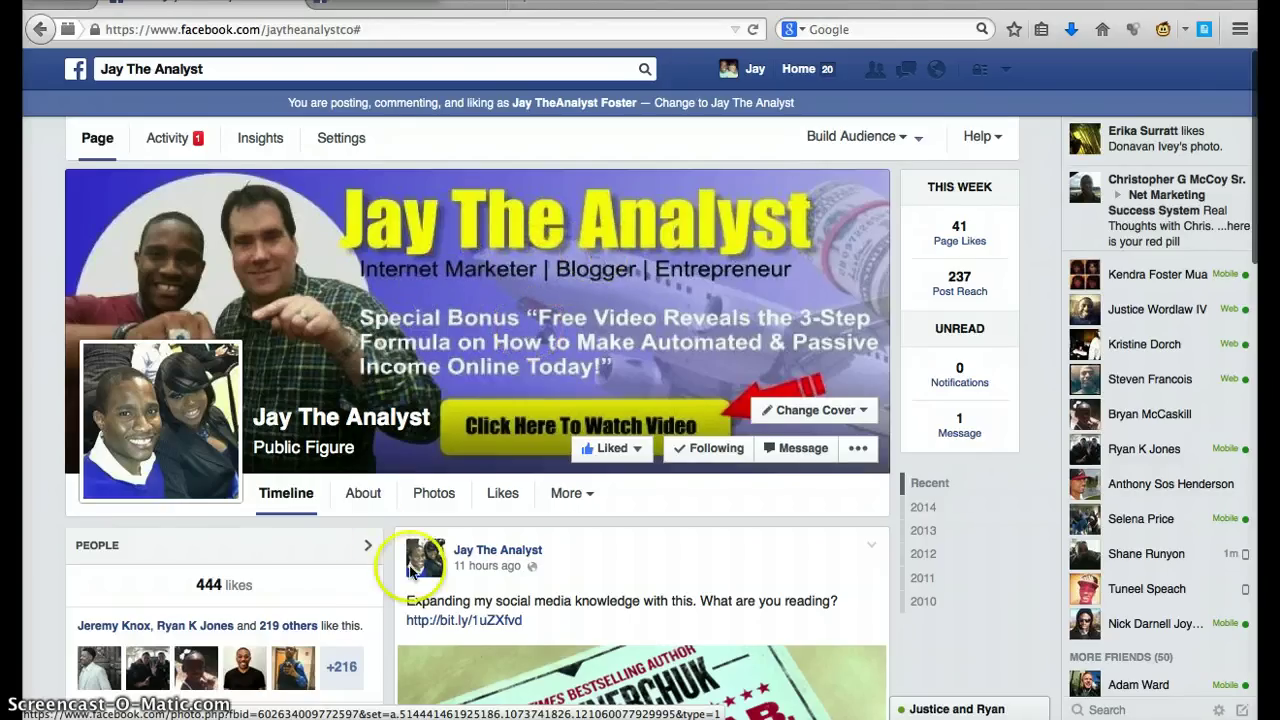
mouse_move(340, 665)
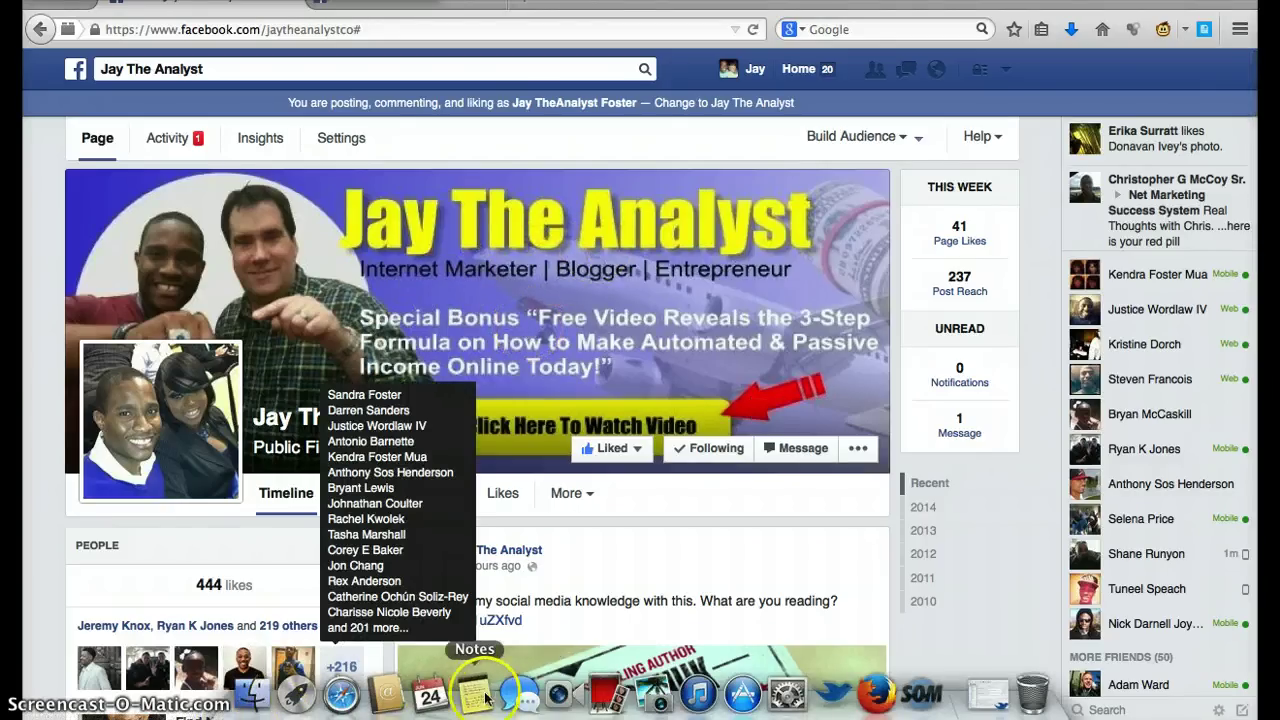
click(475, 695)
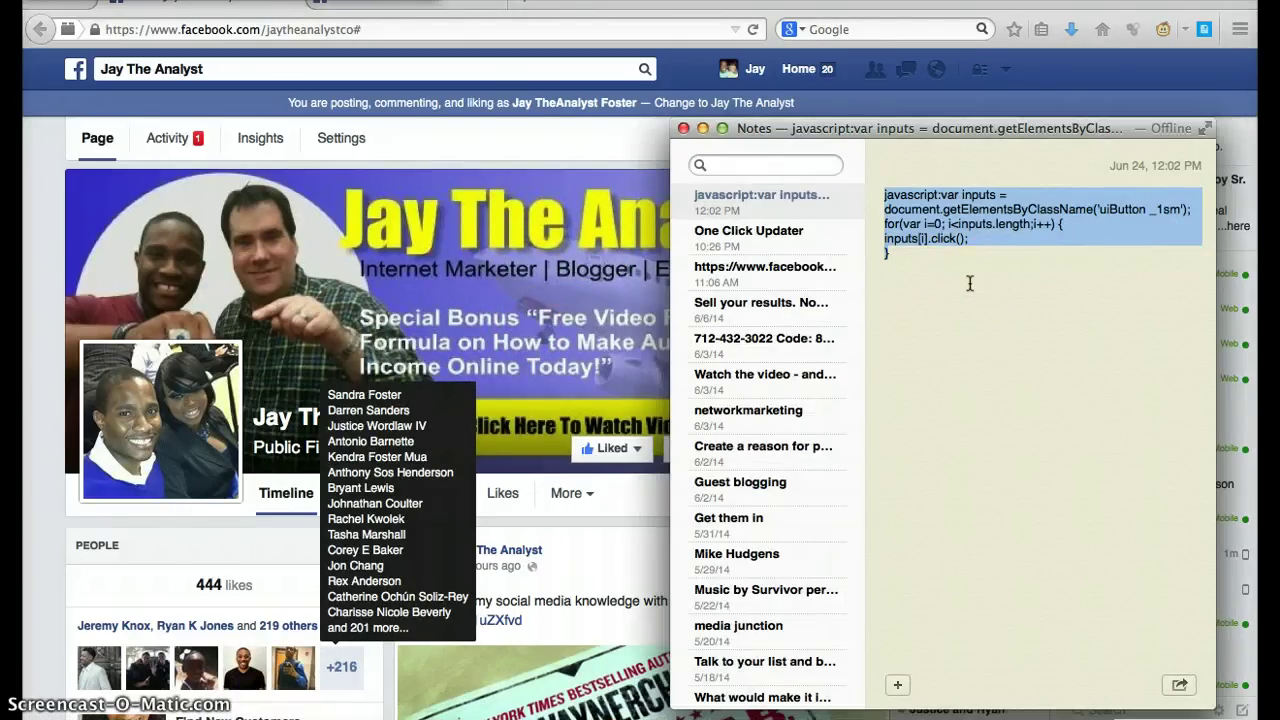